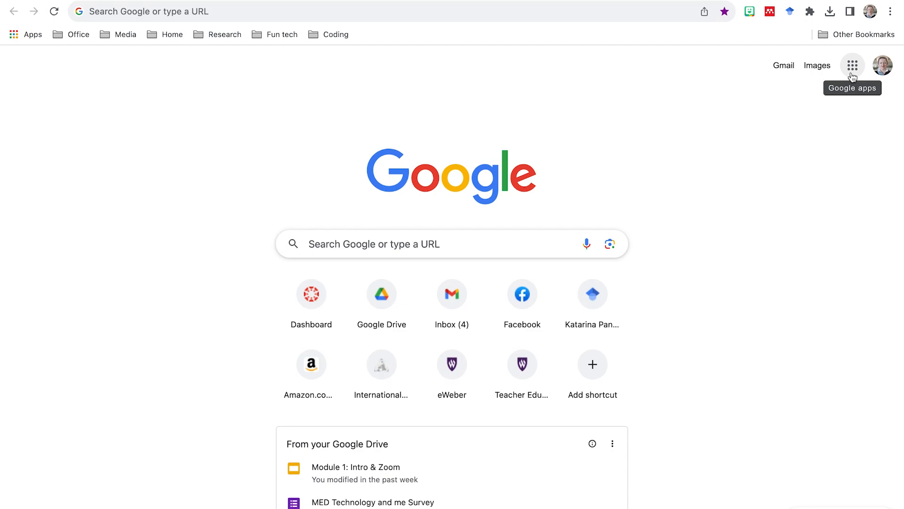
# Open Google Forms from the Google apps and create a new blank form.
pyautogui.click(852, 77)
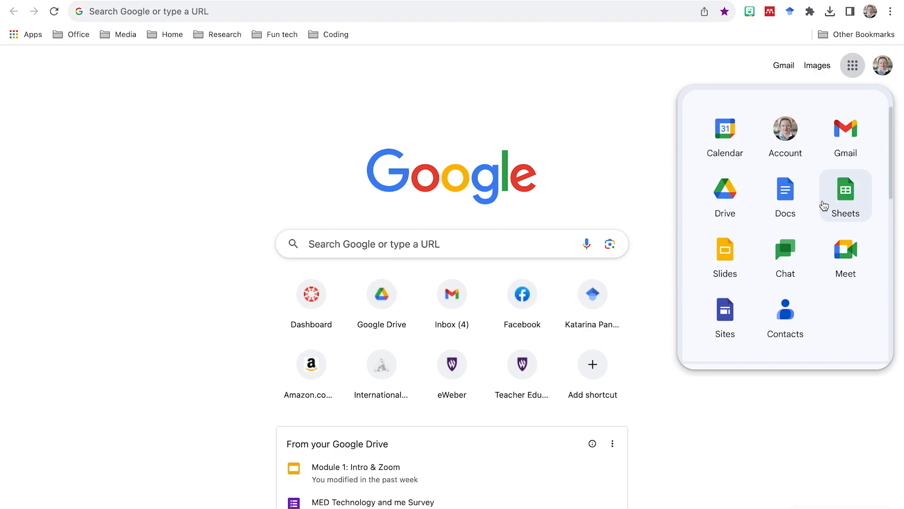
pyautogui.scroll(-3, 824, 206)
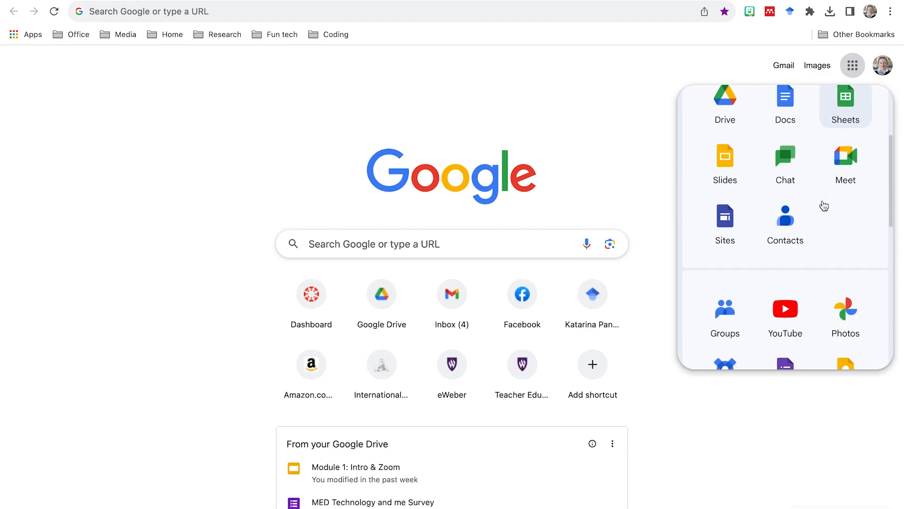
pyautogui.scroll(-3, 824, 206)
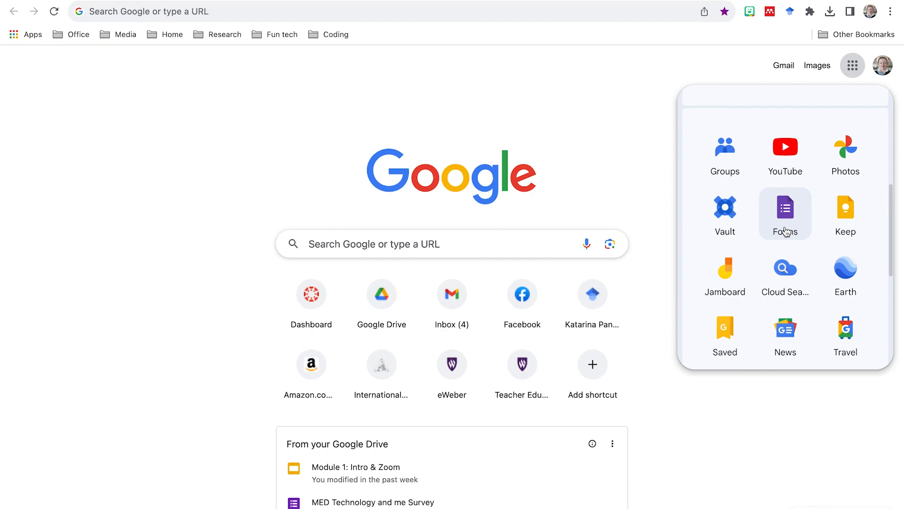
pyautogui.click(785, 231)
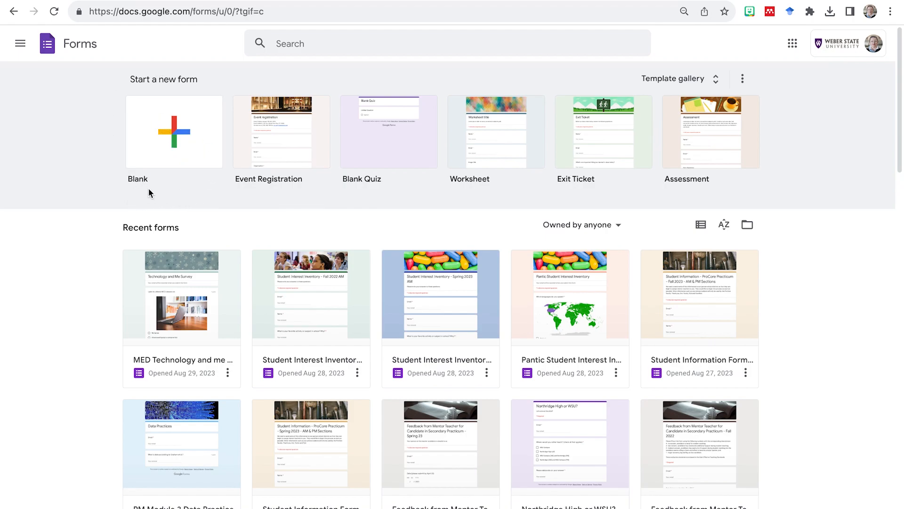
pyautogui.click(184, 138)
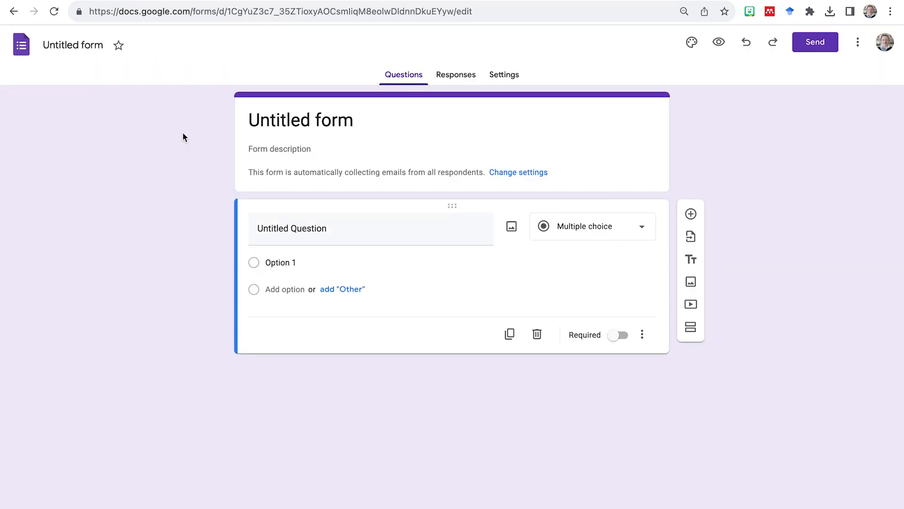
# Rename the untitled form to "Interest Inventory Ms." followed by the teacher's surname.
pyautogui.click(89, 44)
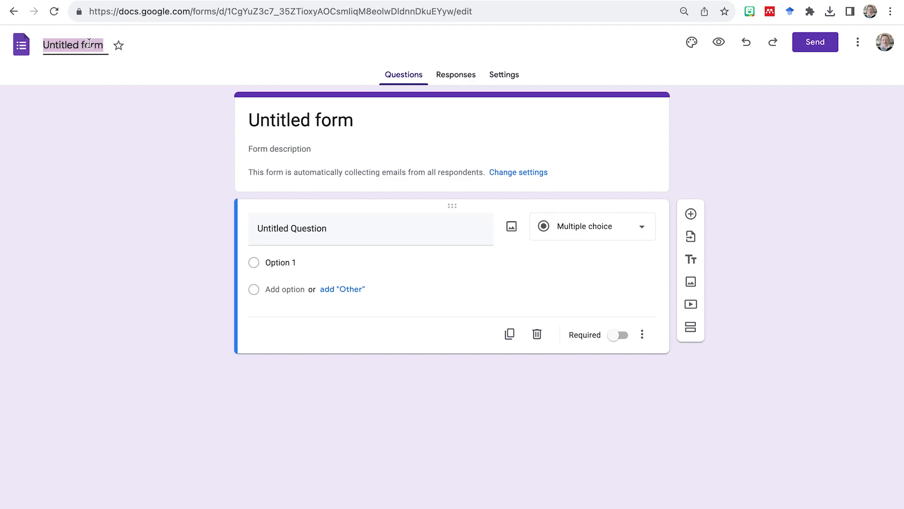
pyautogui.write('In')
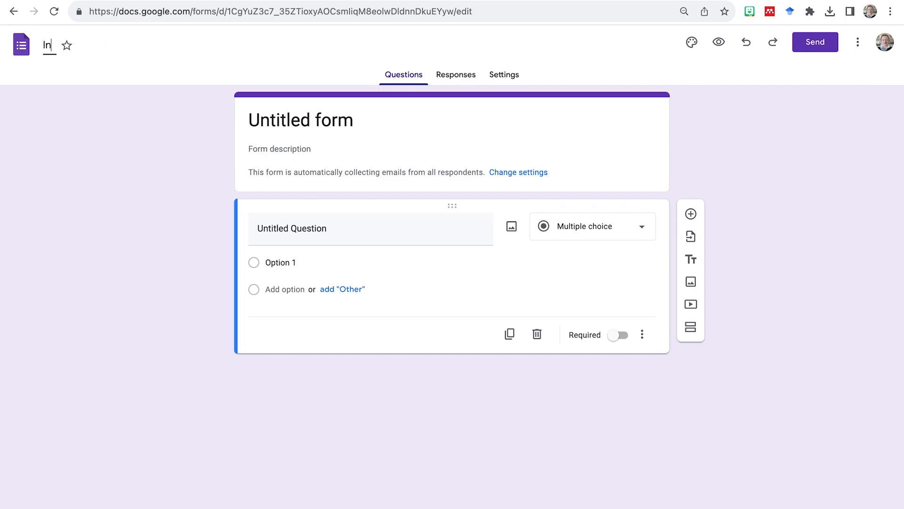
pyautogui.write('terest Inve')
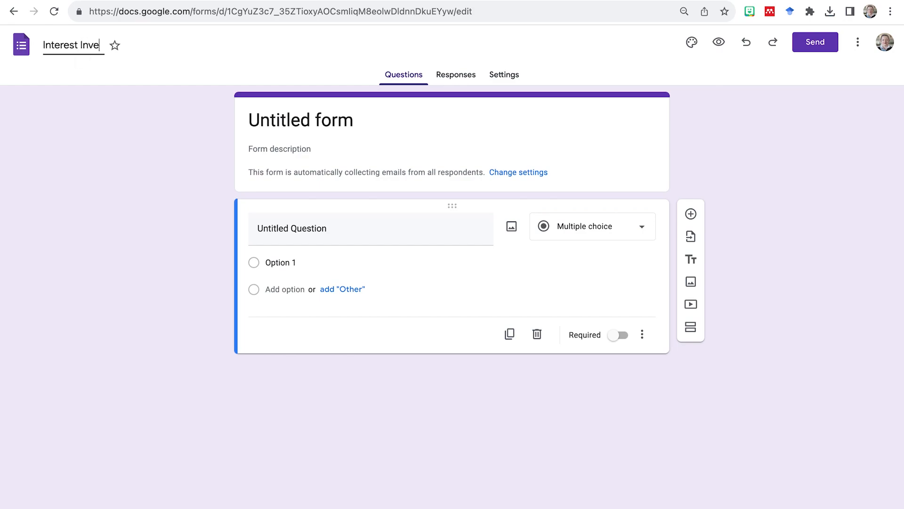
pyautogui.write('ntory Pantic')
pyautogui.click(127, 46)
pyautogui.write('Ms.')
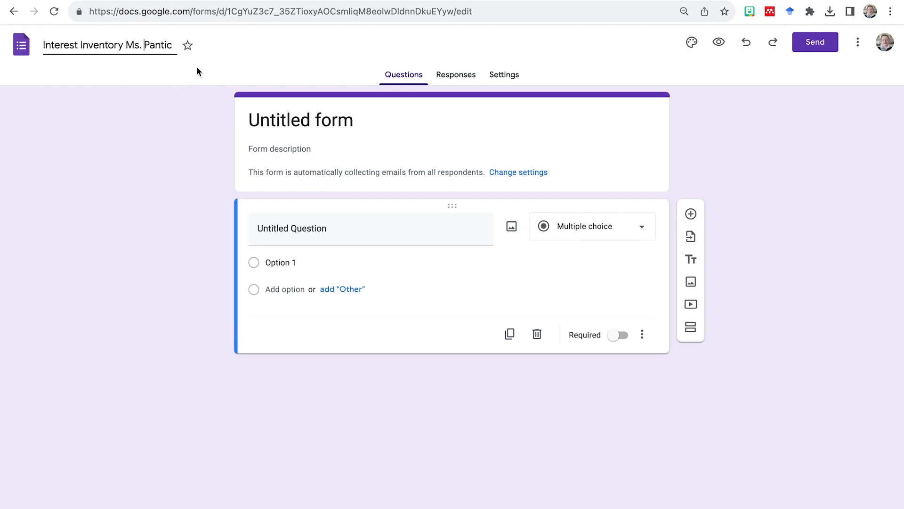
pyautogui.click(170, 127)
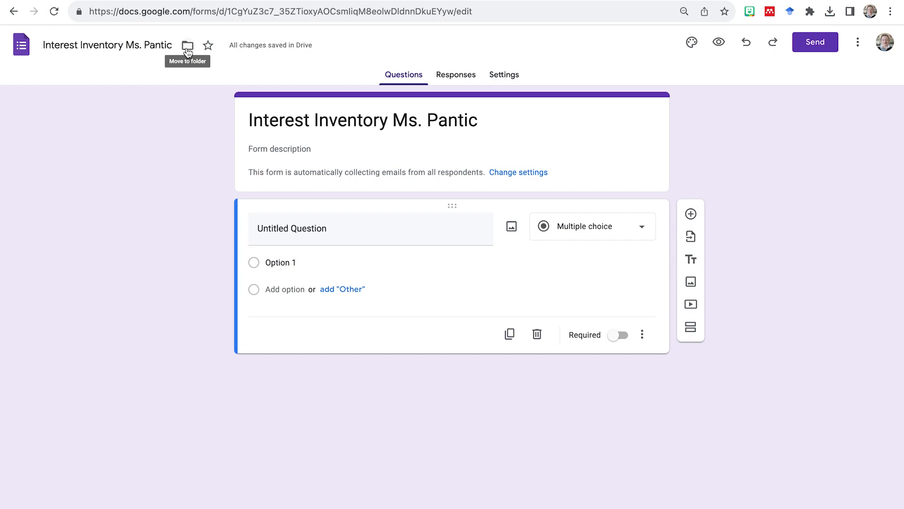
# Create a folder named "EDUC 3315 Media" in My Drive and move the form into it.
pyautogui.click(188, 47)
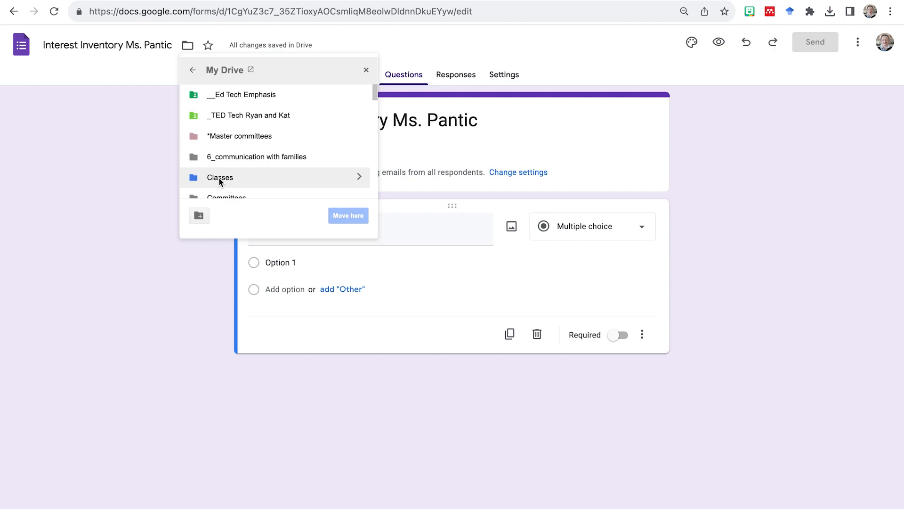
pyautogui.click(201, 215)
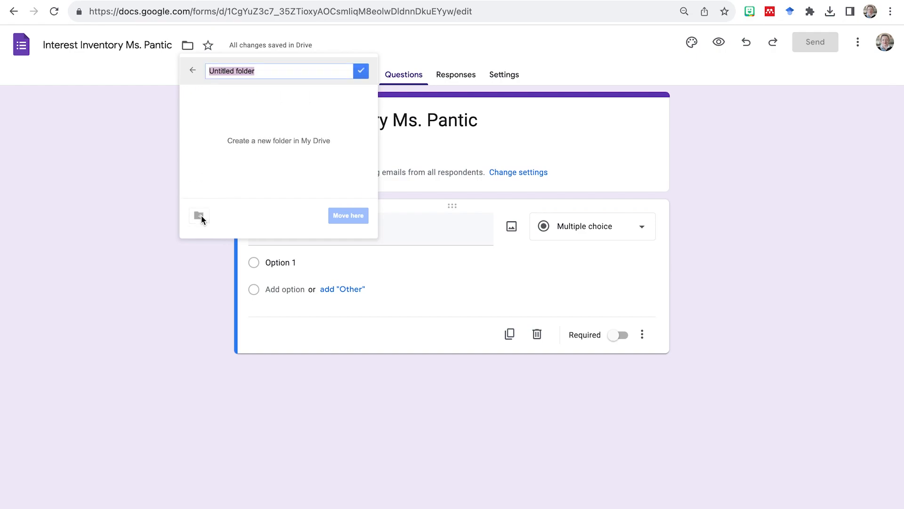
pyautogui.write('EDUC 3315 Media')
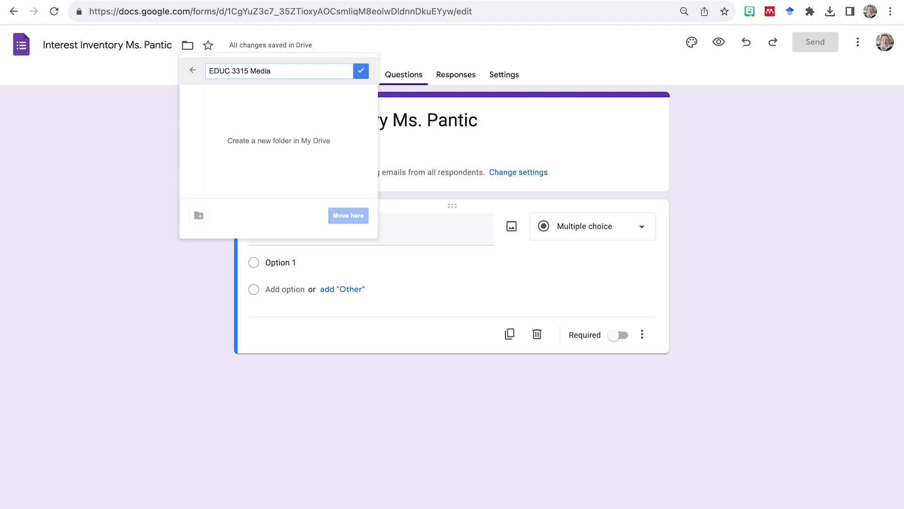
pyautogui.click(359, 71)
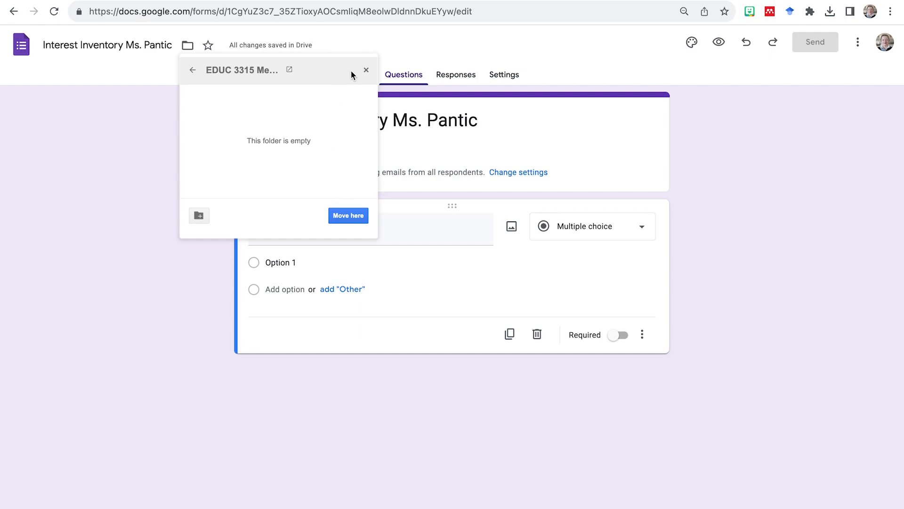
pyautogui.click(339, 216)
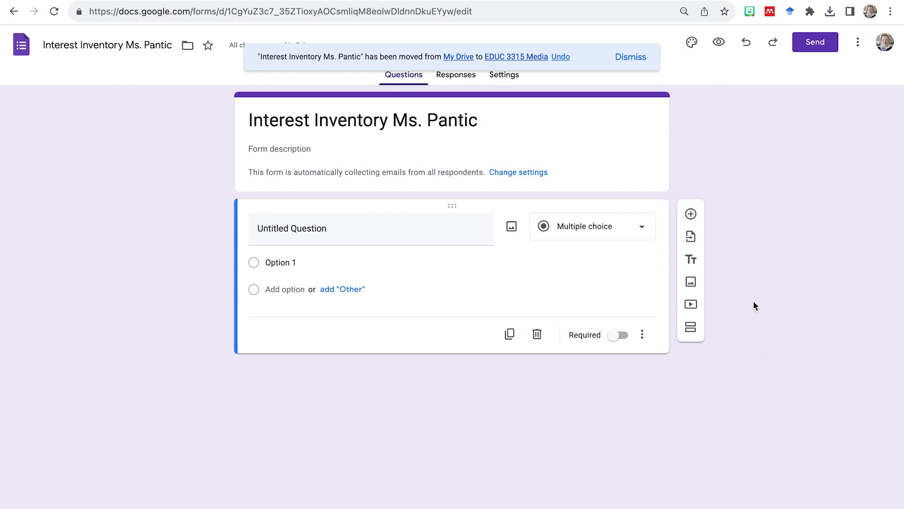
# Set the form's header image to the Work and School theme picture of hands flipping through files.
pyautogui.click(691, 43)
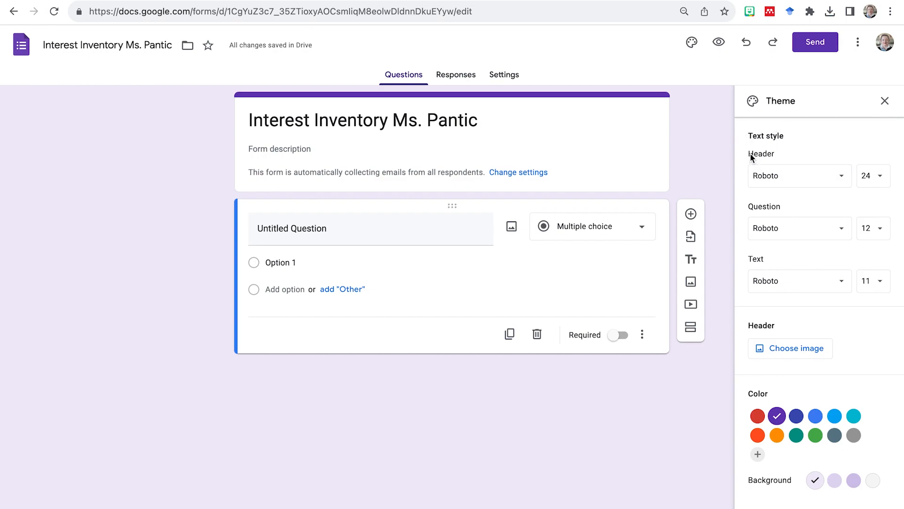
pyautogui.click(801, 350)
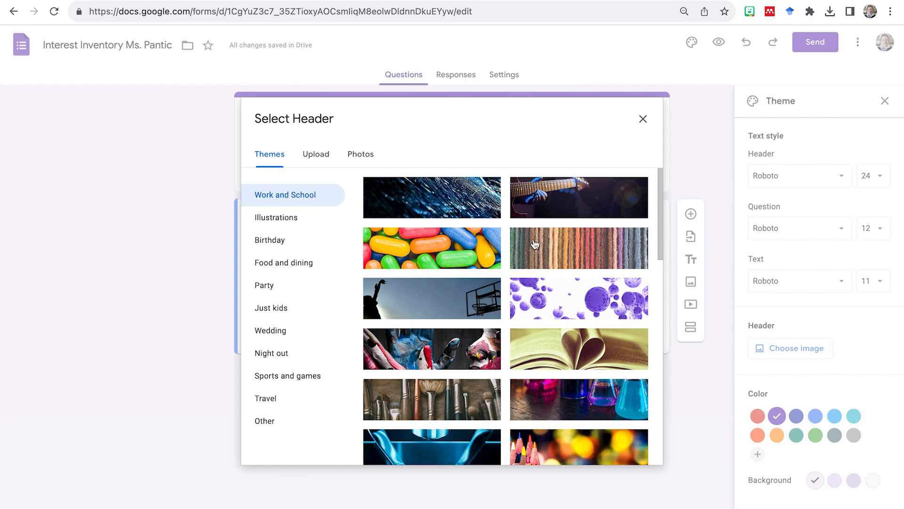
pyautogui.scroll(-4, 421, 372)
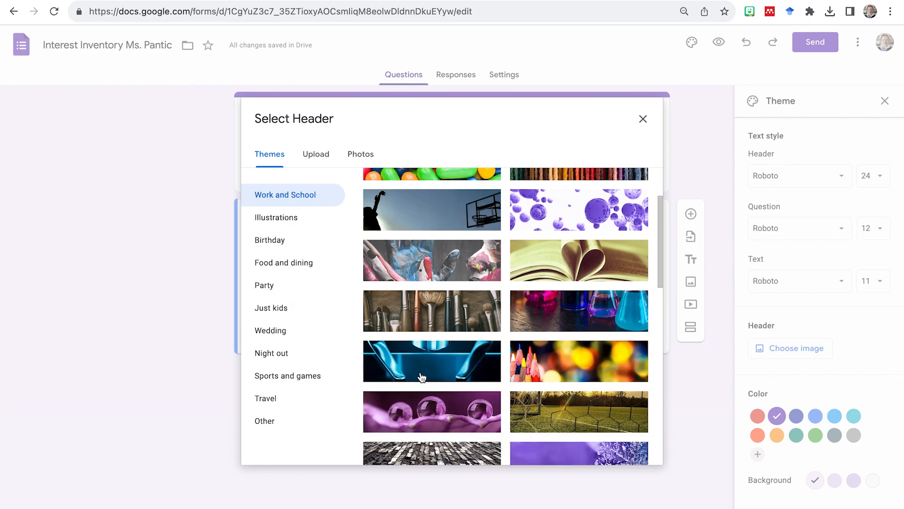
pyautogui.scroll(-4, 420, 377)
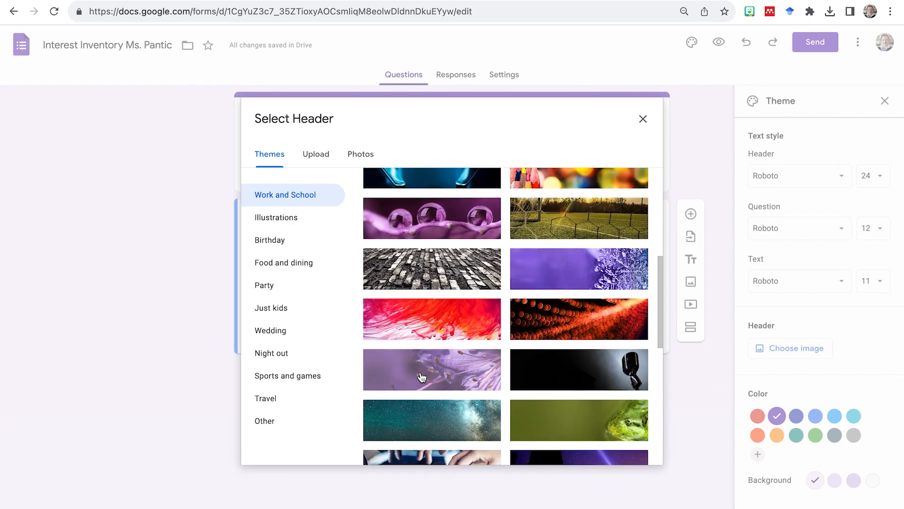
pyautogui.scroll(-1, 422, 377)
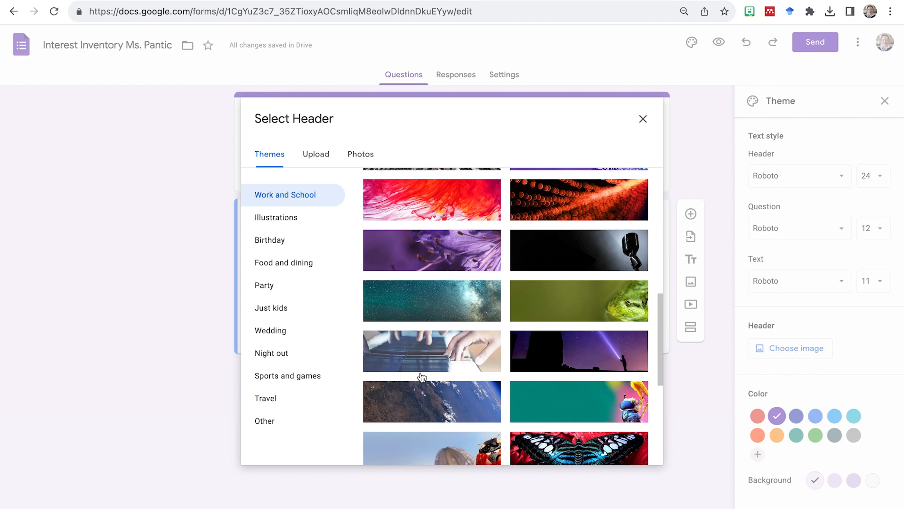
pyautogui.scroll(1, 422, 377)
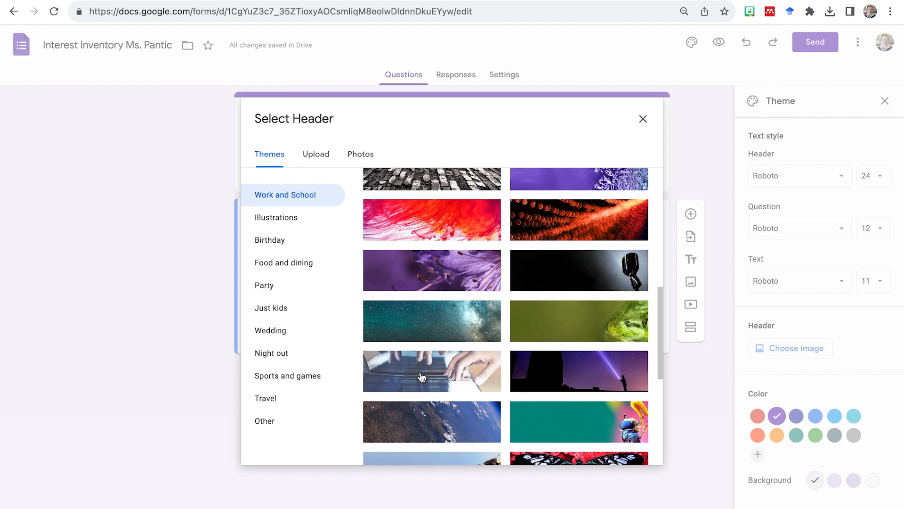
pyautogui.click(422, 377)
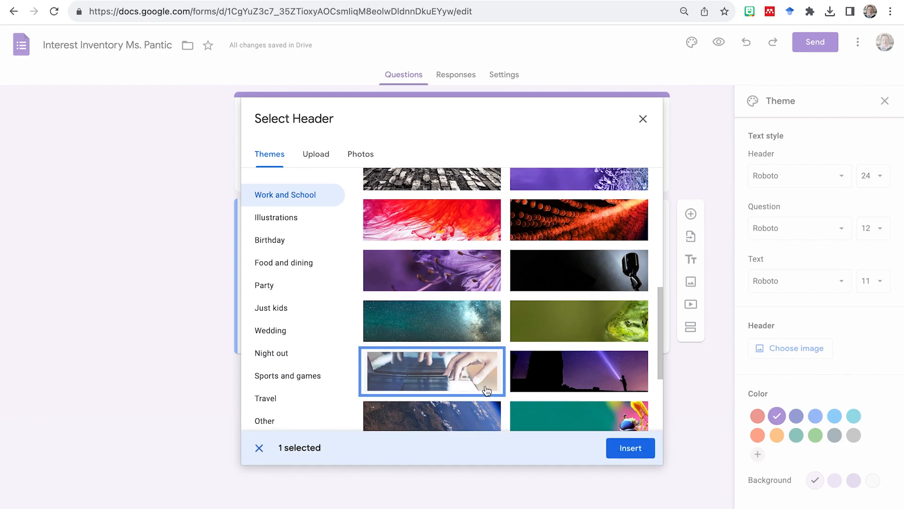
pyautogui.scroll(5, 487, 391)
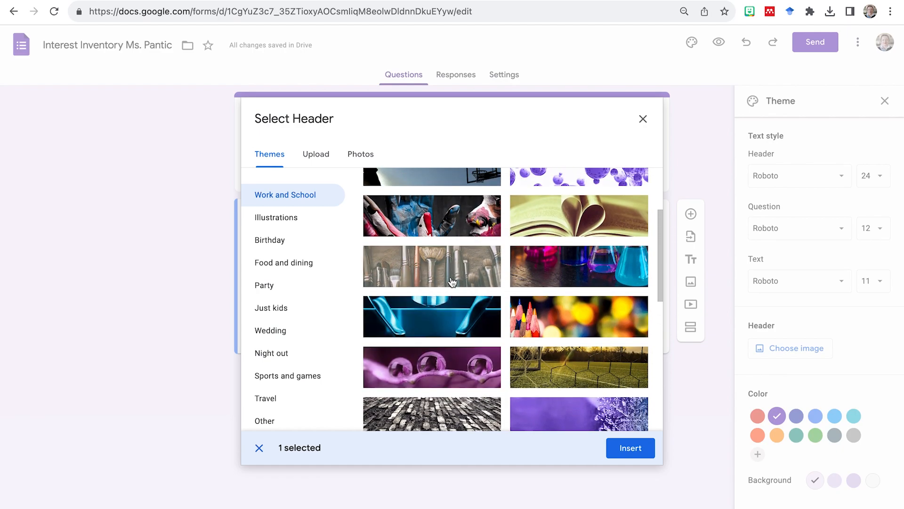
pyautogui.scroll(1, 452, 282)
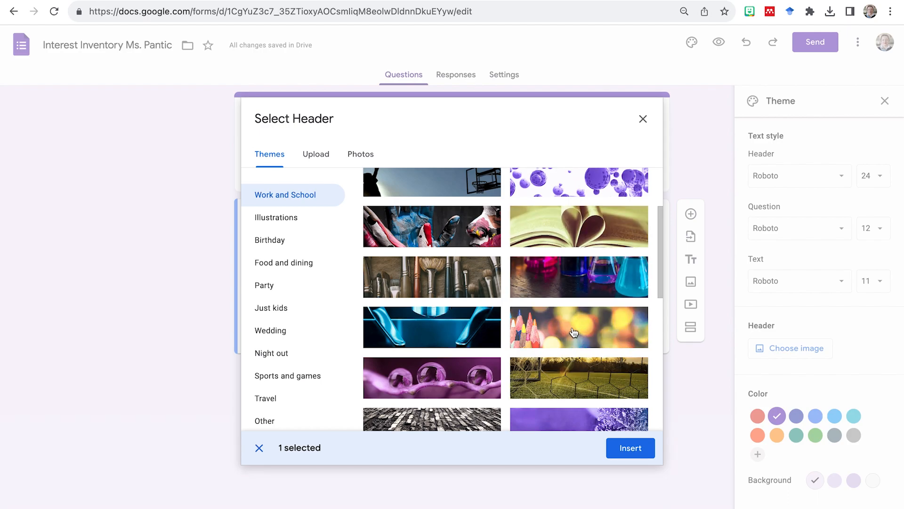
pyautogui.scroll(-10, 571, 333)
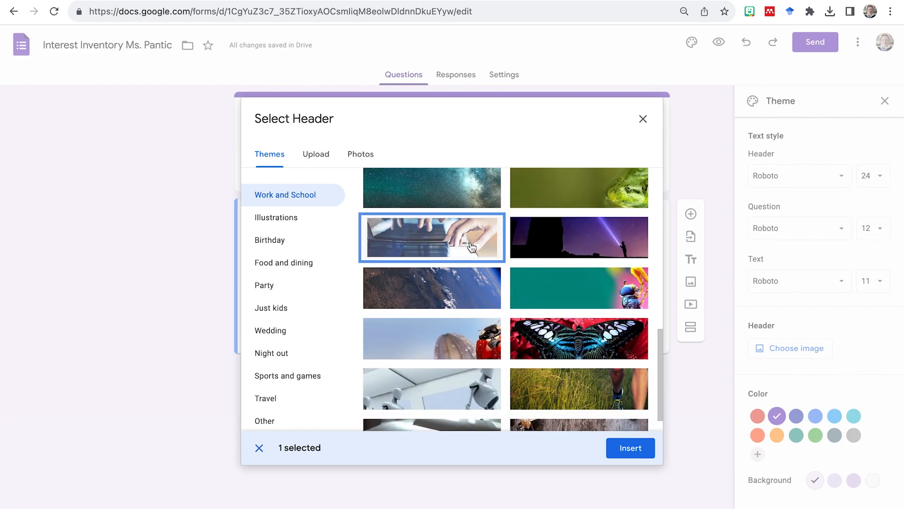
pyautogui.click(631, 448)
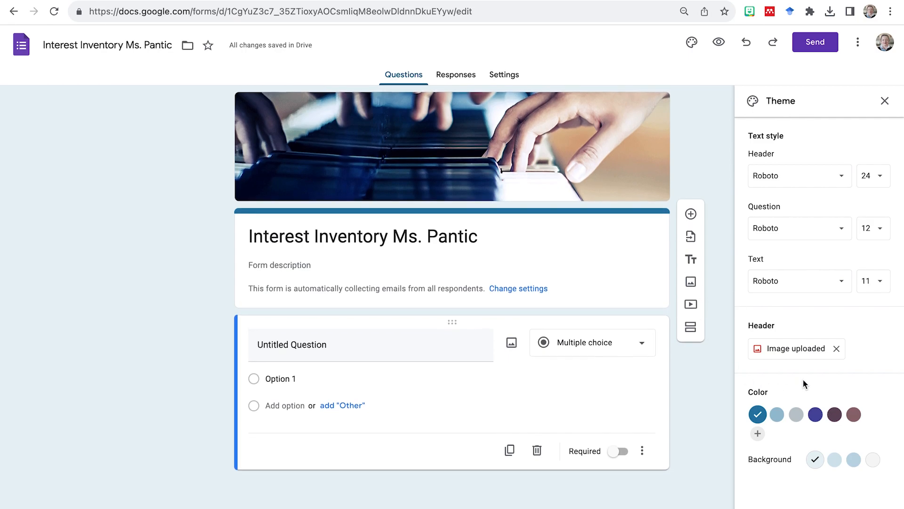
pyautogui.click(885, 101)
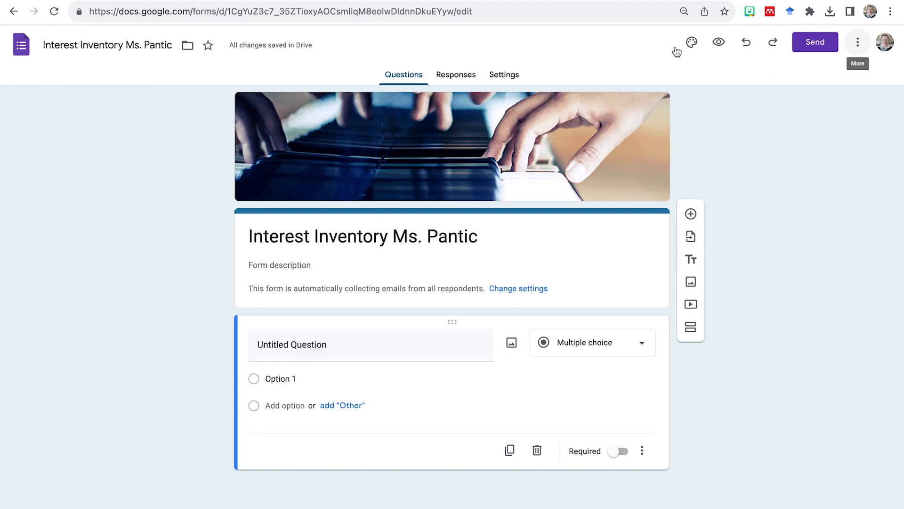
# View the email collection options in the response settings and turn off the restriction to users in weber.edu and its trusted organizations.
pyautogui.click(504, 83)
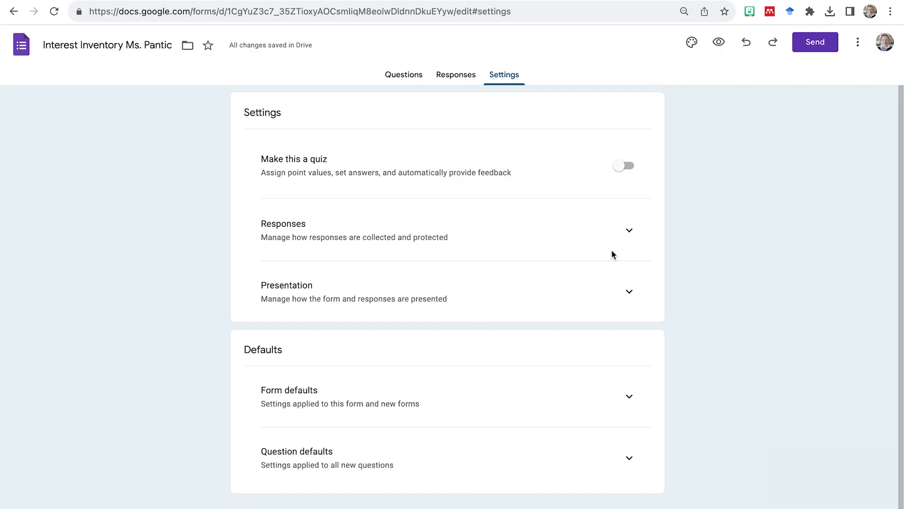
pyautogui.click(628, 232)
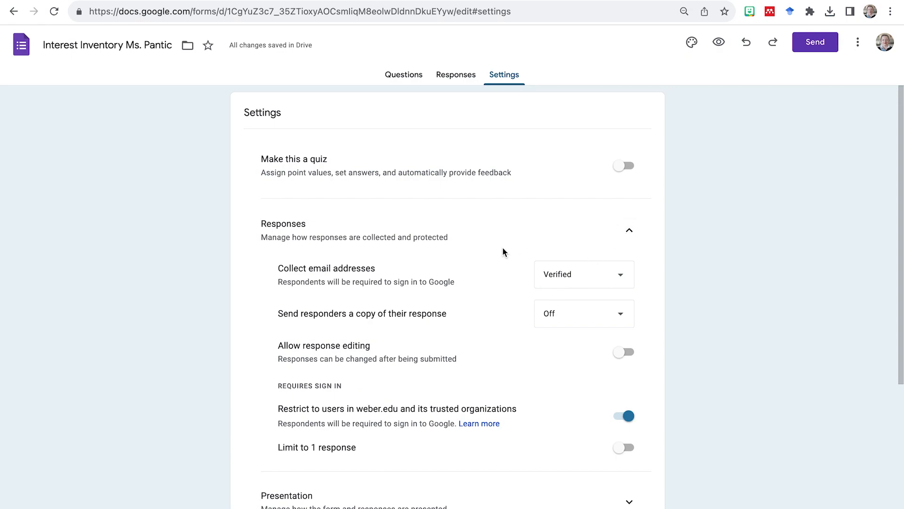
pyautogui.scroll(-3, 393, 239)
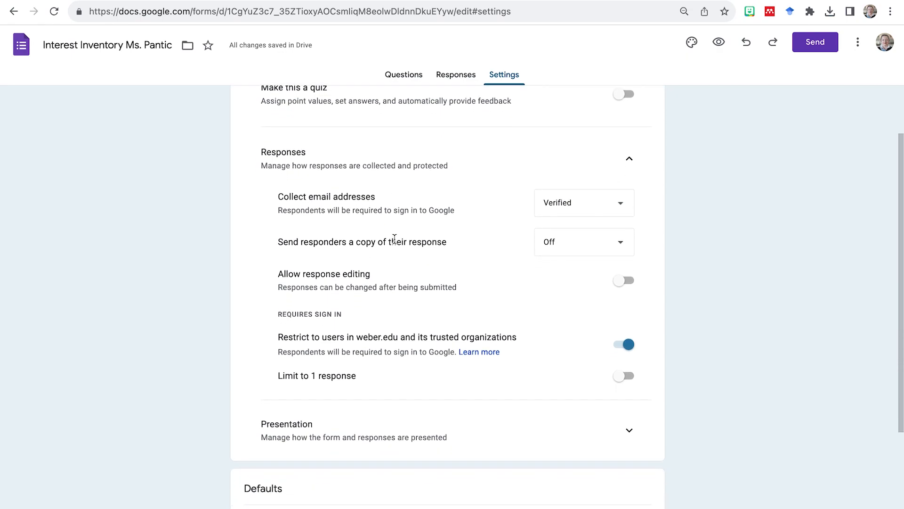
pyautogui.click(576, 206)
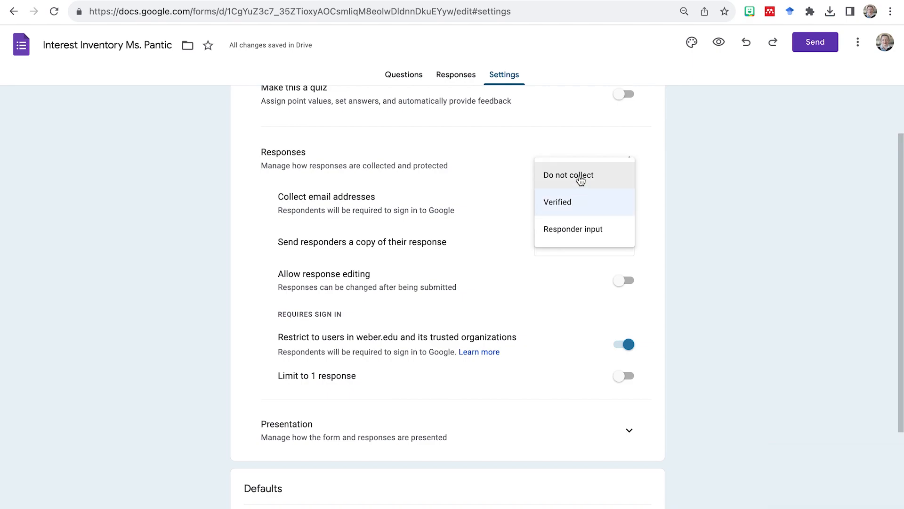
pyautogui.click(654, 208)
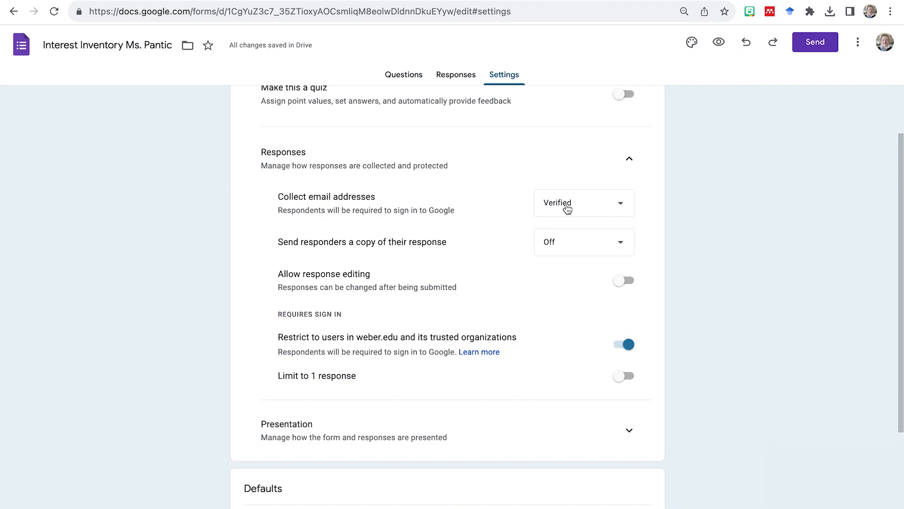
pyautogui.scroll(-2, 513, 262)
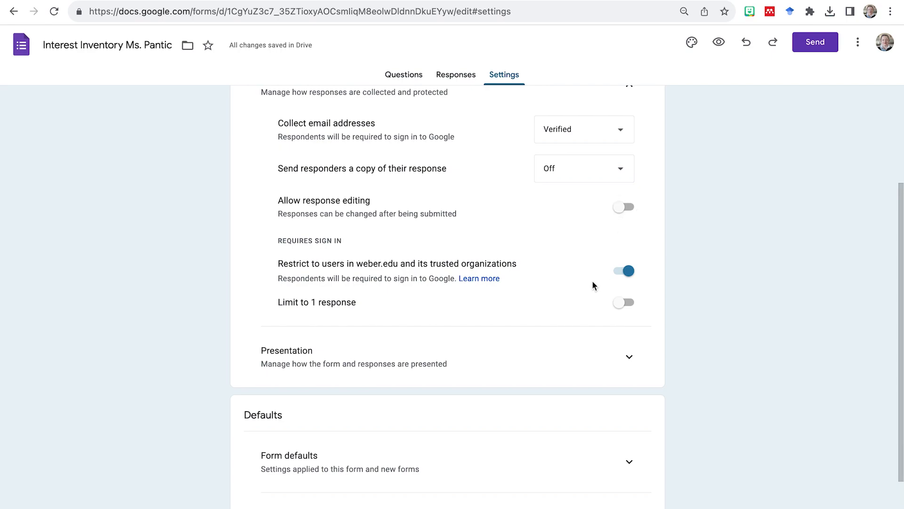
pyautogui.click(621, 273)
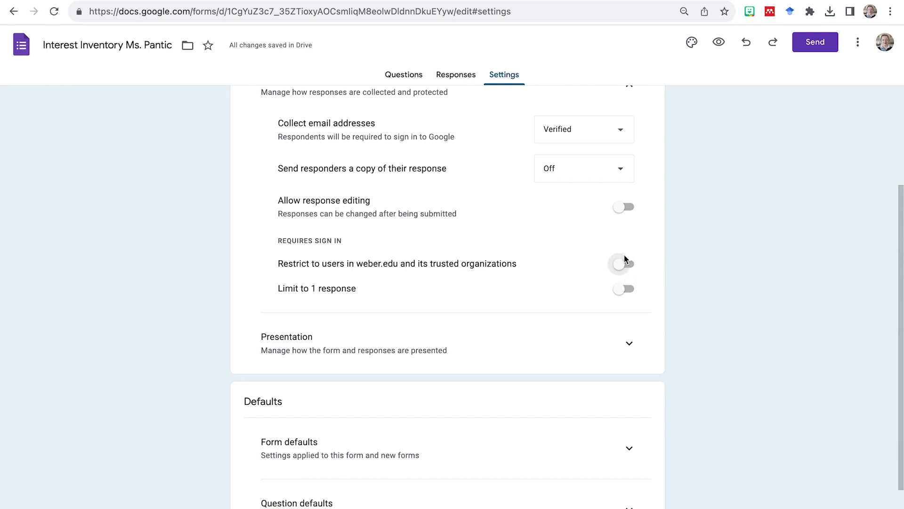
pyautogui.scroll(-2, 561, 322)
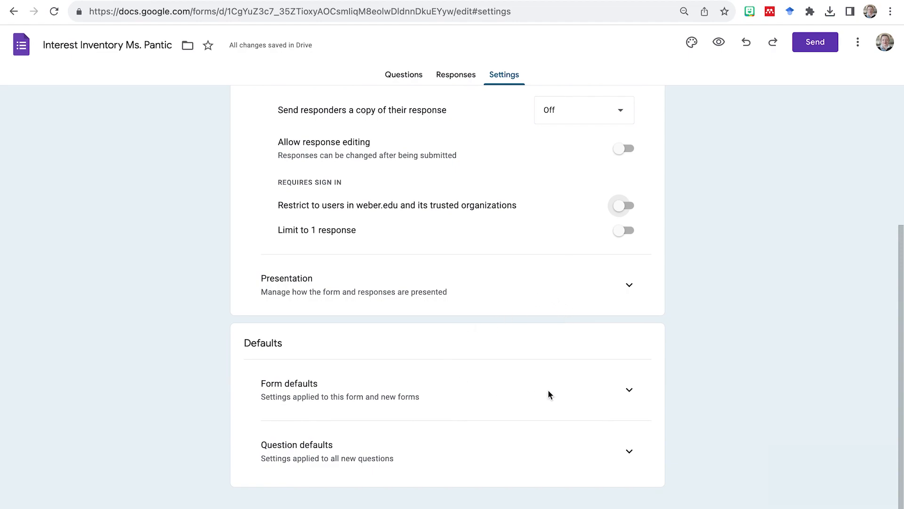
# Examine the form defaults and question defaults in the settings, and the option for linking responses to a spreadsheet.
pyautogui.scroll(6, 503, 373)
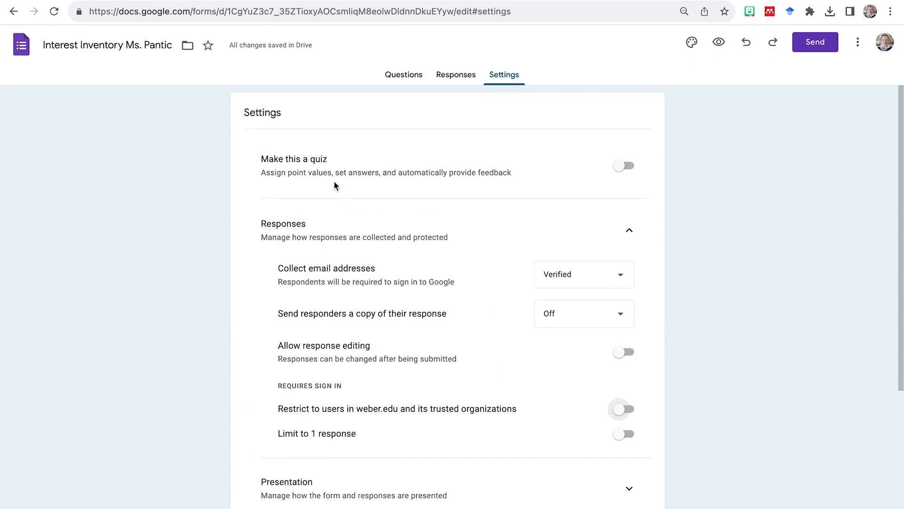
pyautogui.scroll(-4, 417, 325)
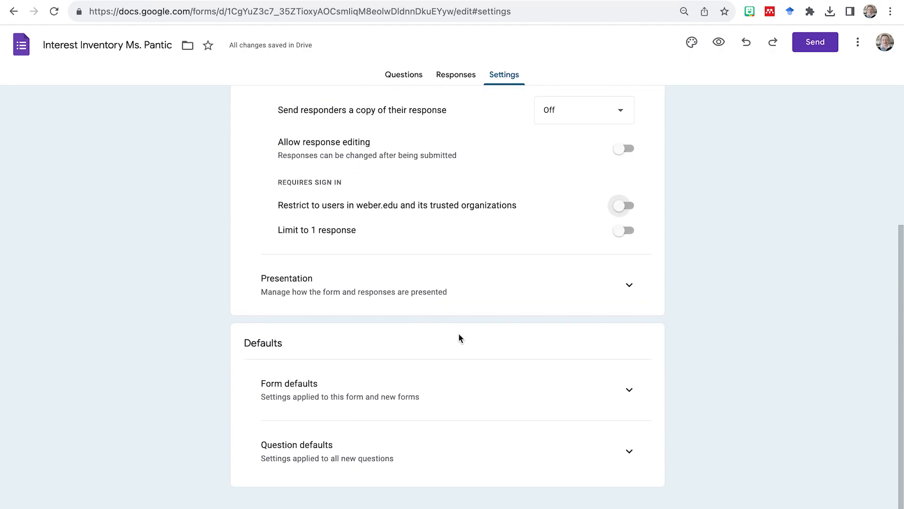
pyautogui.click(628, 392)
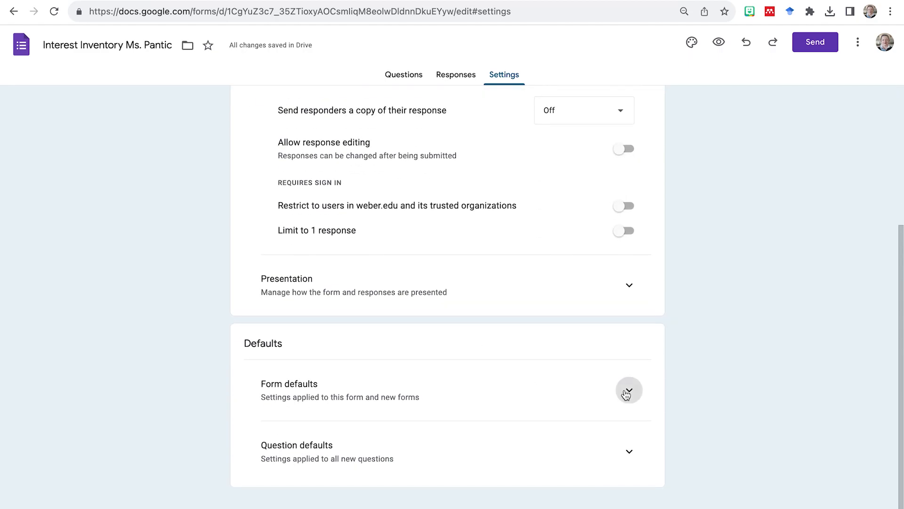
pyautogui.scroll(-2, 570, 414)
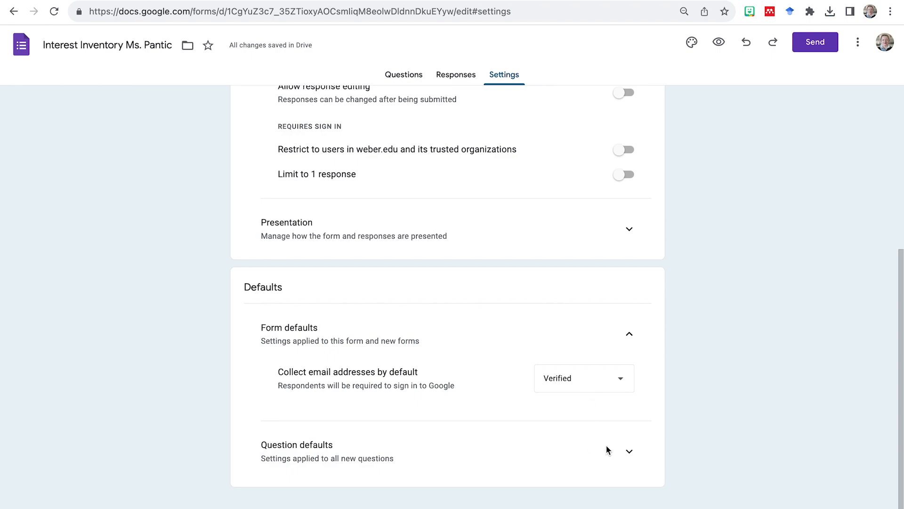
pyautogui.click(644, 454)
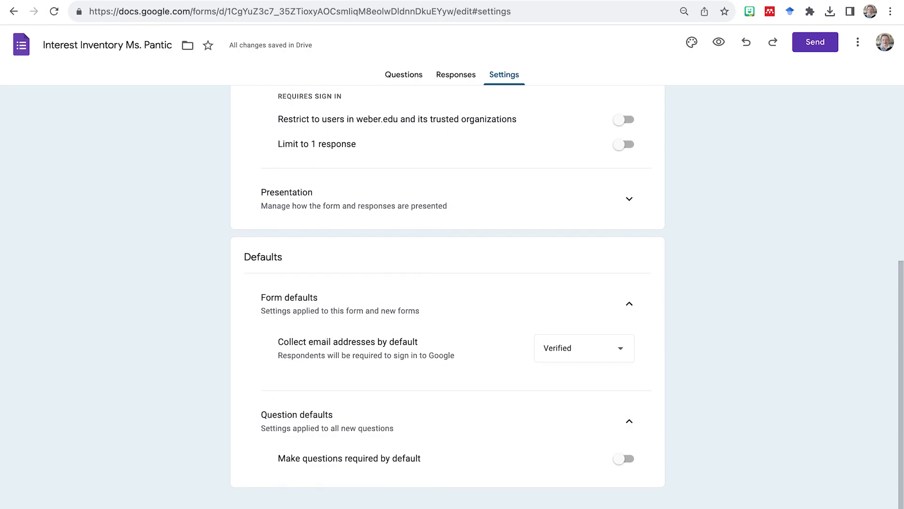
pyautogui.scroll(3, 512, 403)
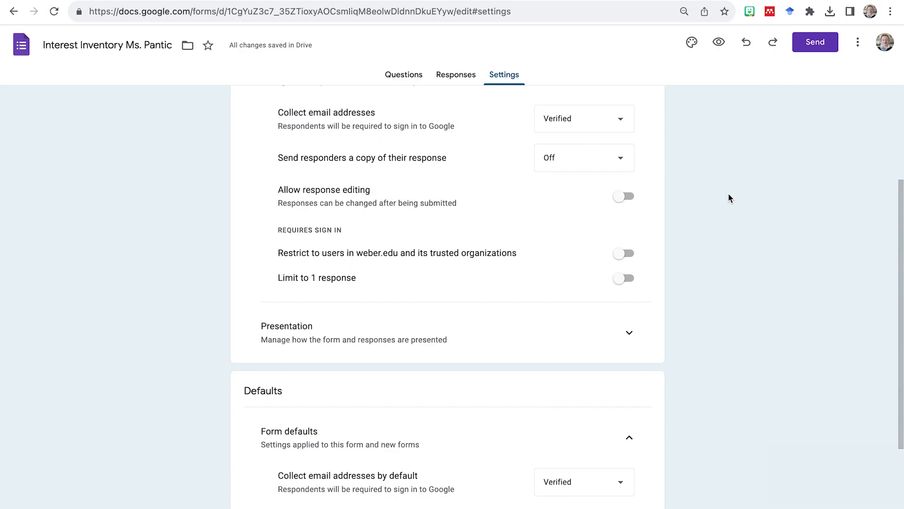
pyautogui.scroll(3, 729, 198)
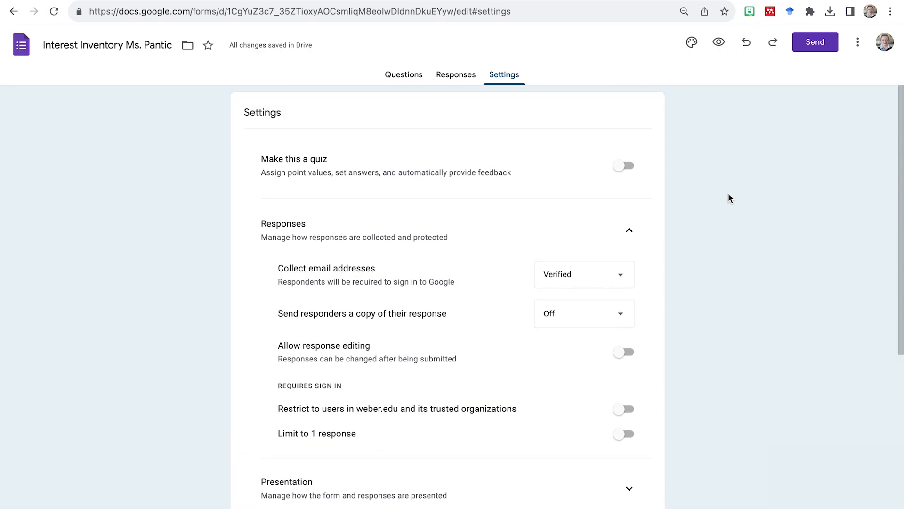
pyautogui.click(458, 82)
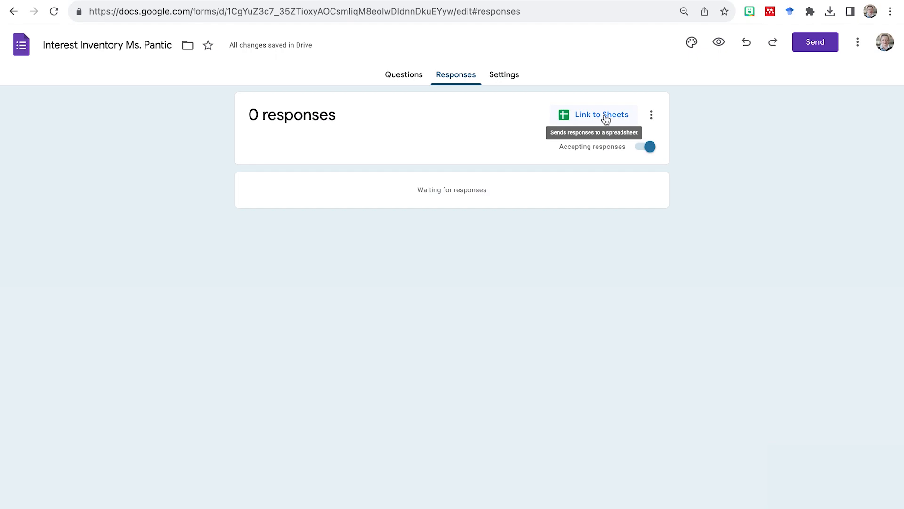
# Set the form description to "This survey is meant to help me get to know you and your learning preferences. Thank you for completing it!".
pyautogui.click(409, 79)
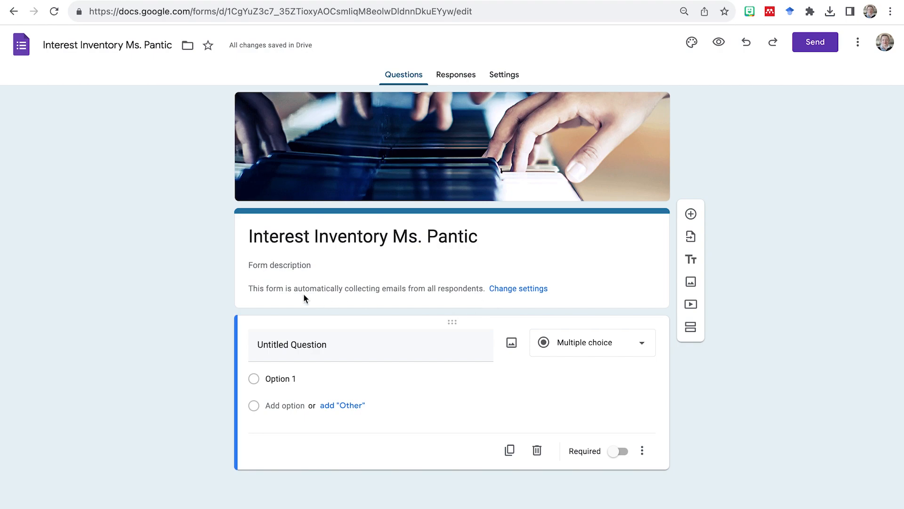
pyautogui.click(302, 265)
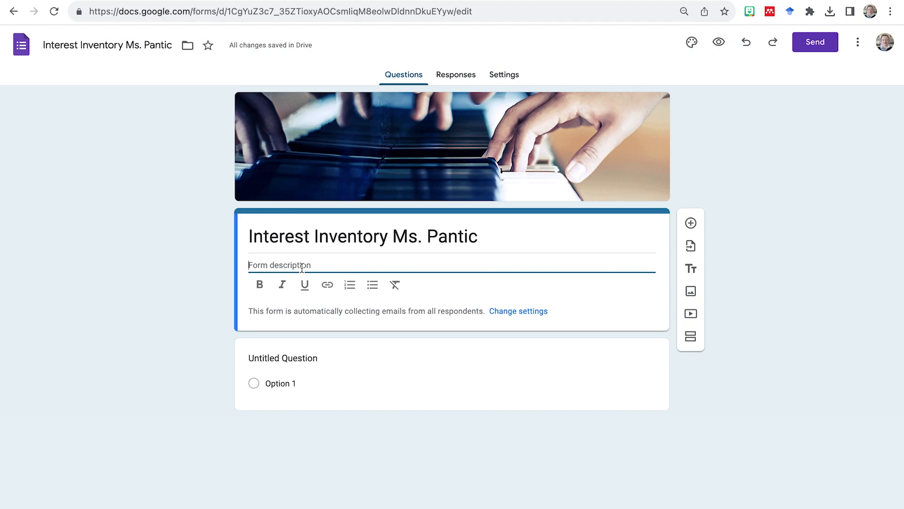
pyautogui.write('This survey is')
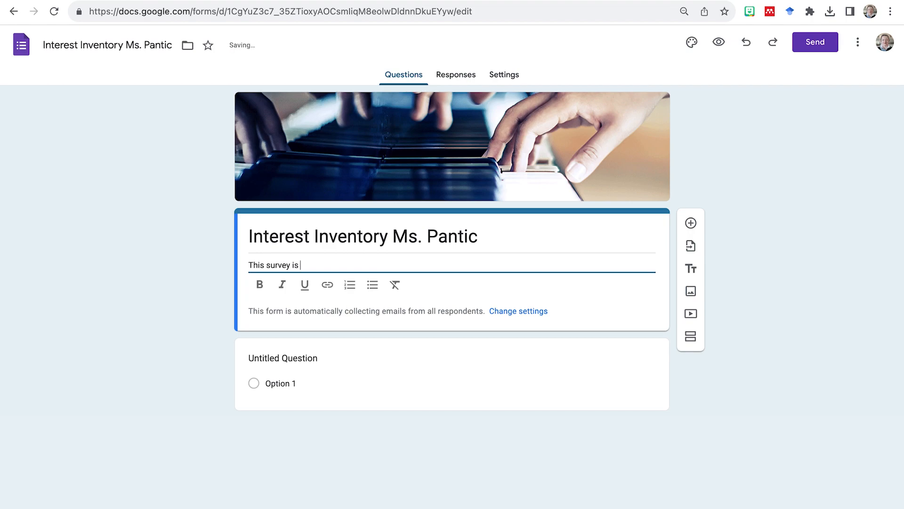
pyautogui.write(' meant to ')
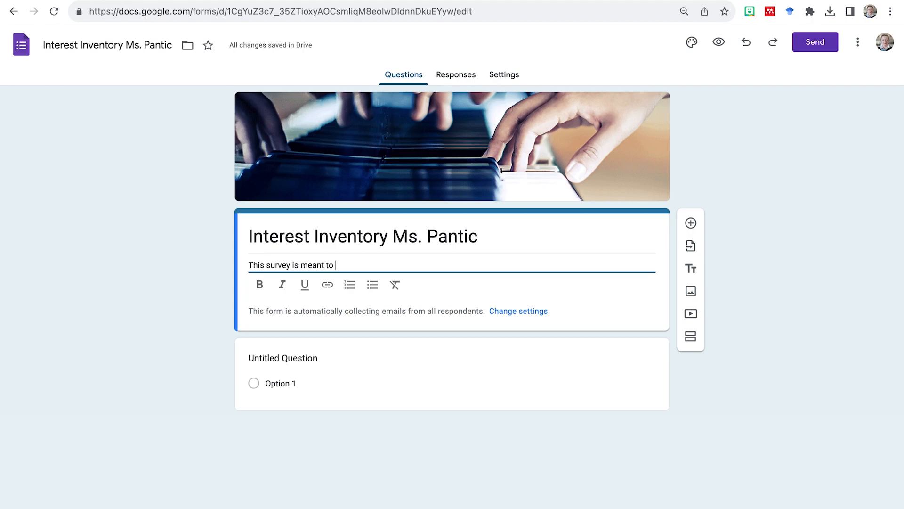
pyautogui.write('help me')
pyautogui.write('get to know you and')
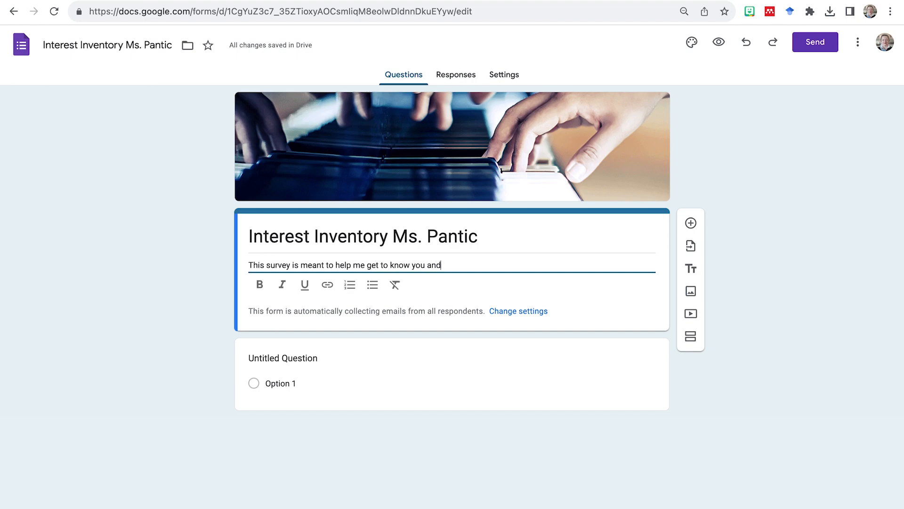
pyautogui.write(' your learning preferenc')
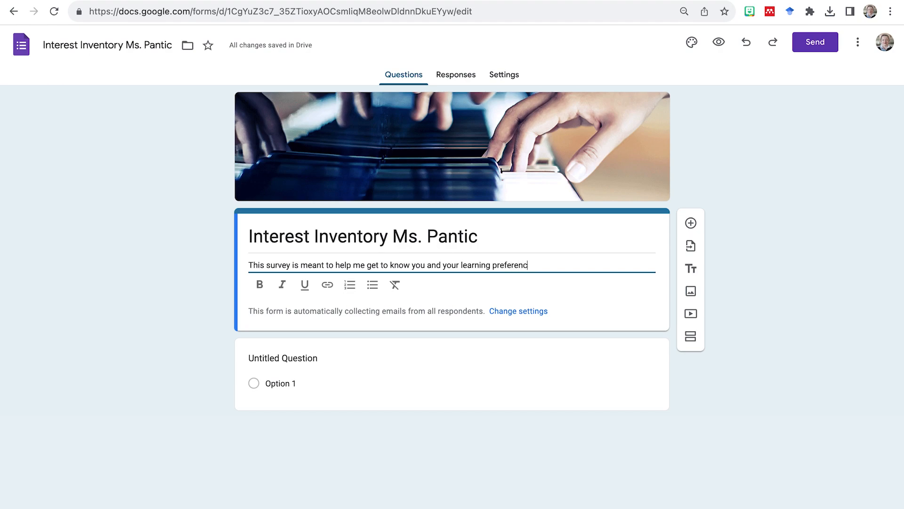
pyautogui.write('es. Thank you for completing it!')
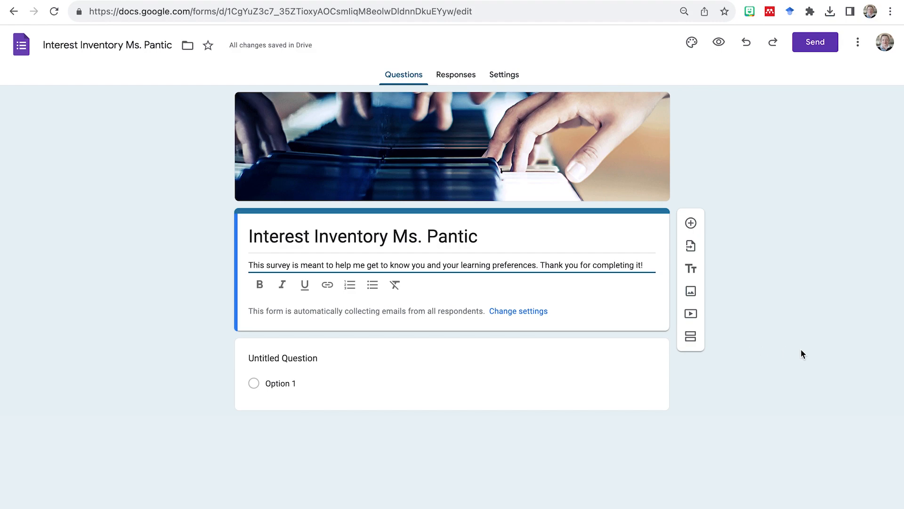
pyautogui.click(781, 313)
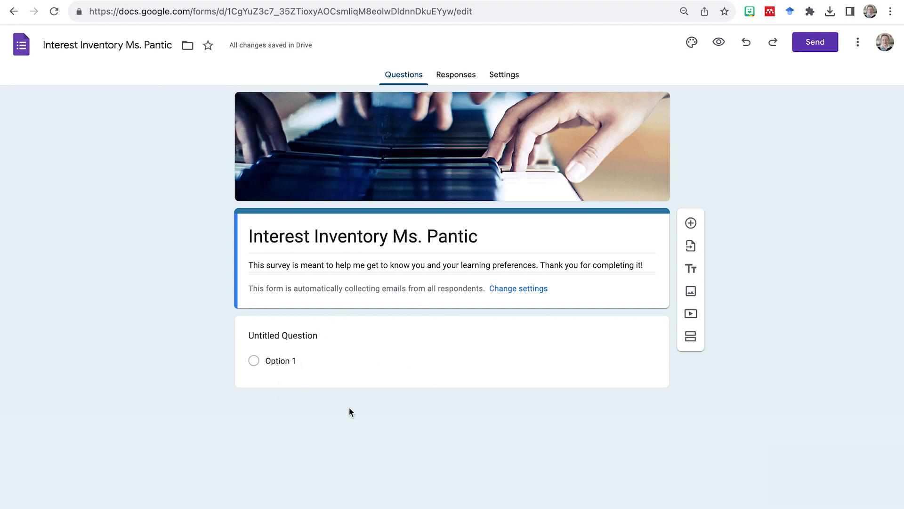
# Review the available question types, keep Multiple choice, and title the untitled question "What genre of books do you like to read?".
pyautogui.click(372, 359)
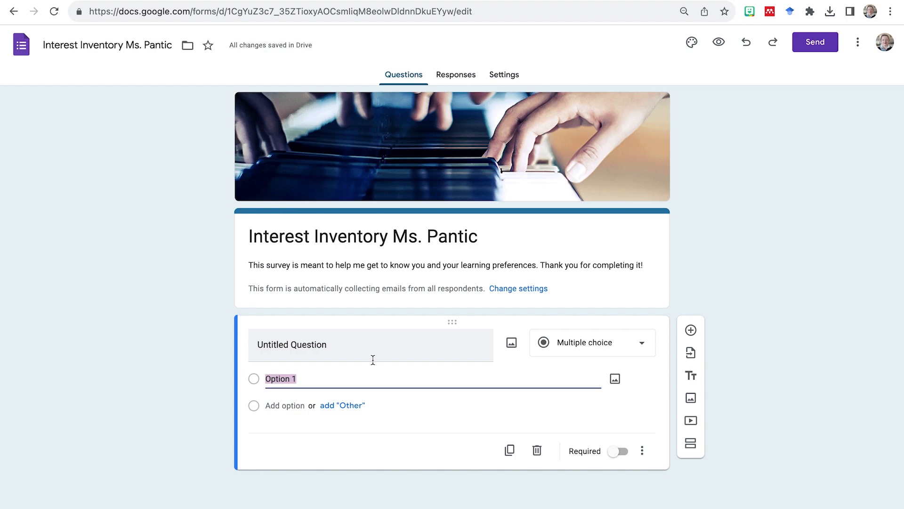
pyautogui.click(581, 351)
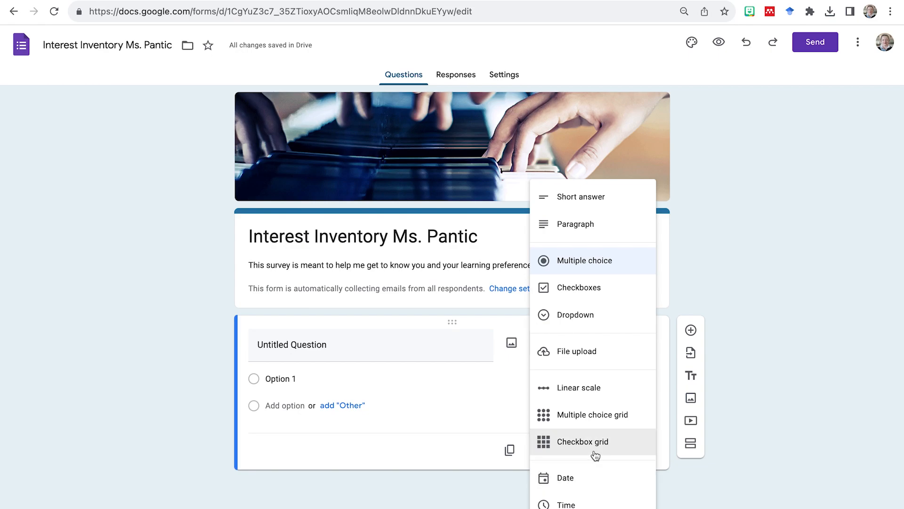
pyautogui.click(768, 358)
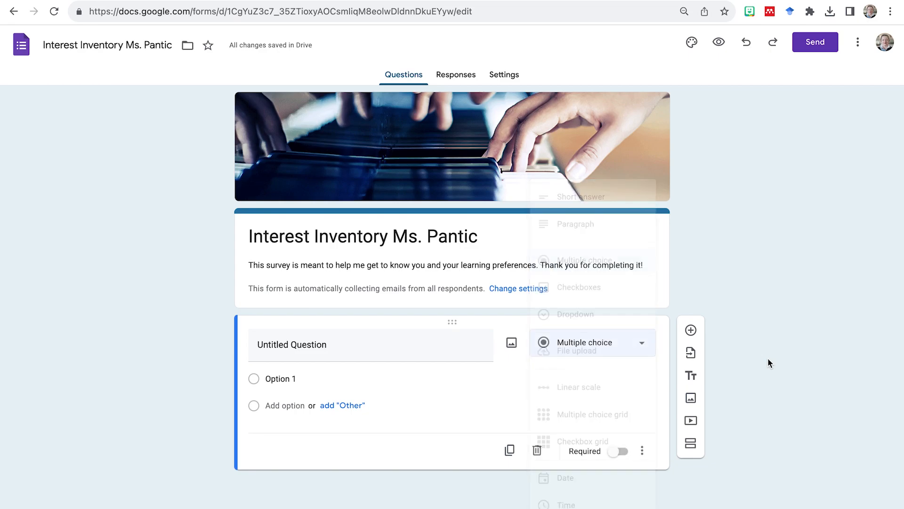
pyautogui.click(387, 346)
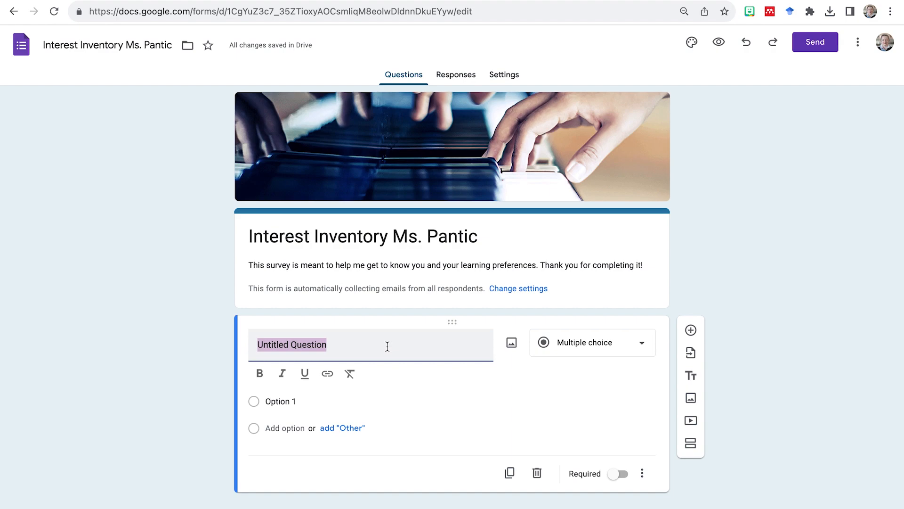
pyautogui.write('W')
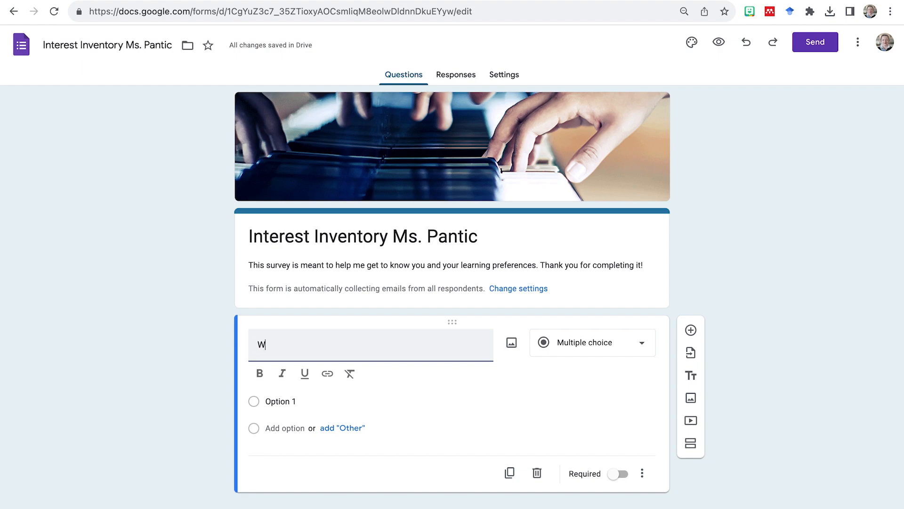
pyautogui.write('hat genre of books do you like to r')
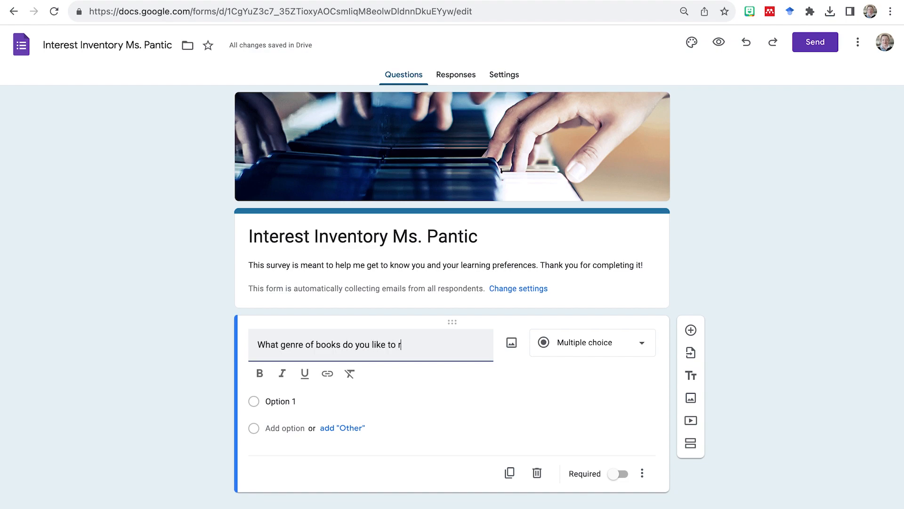
pyautogui.write('ead?')
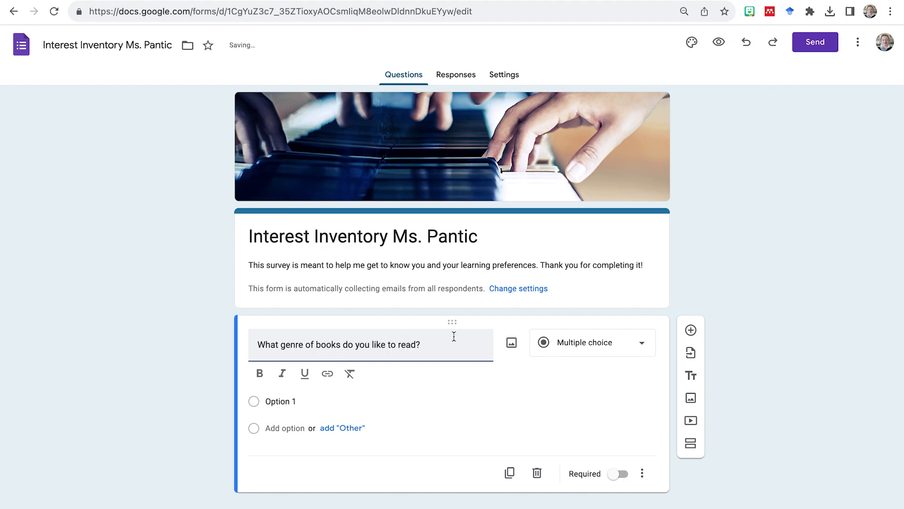
# Give the book genre question the answer options "Science fiction", "Fantasy" and "Historical novels".
pyautogui.click(293, 401)
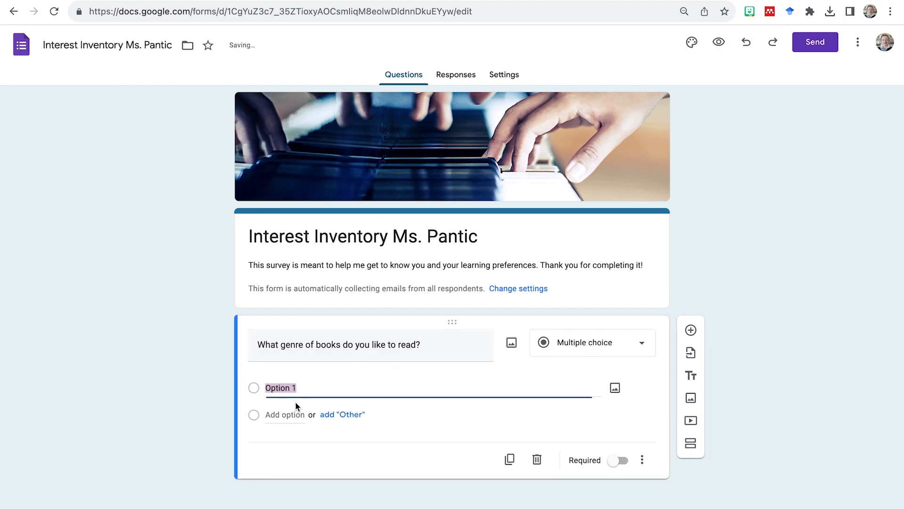
pyautogui.write('Sc')
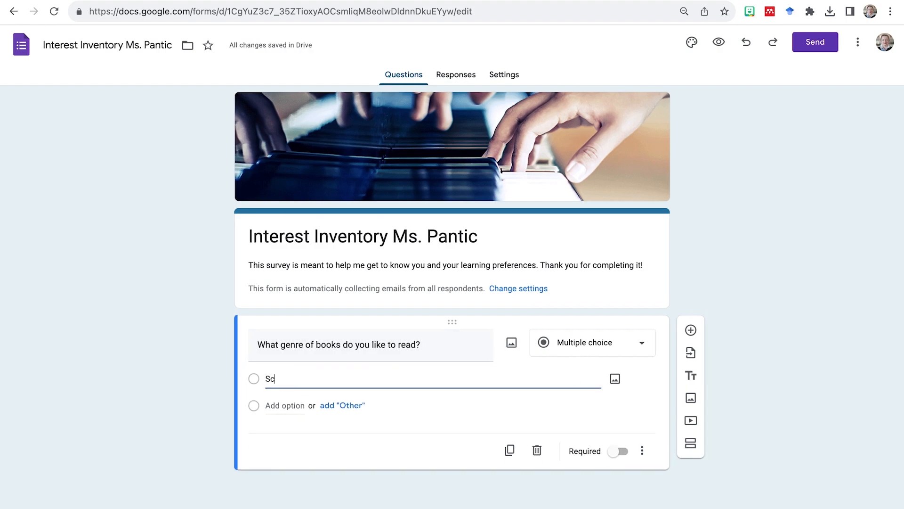
pyautogui.write('ience fiction')
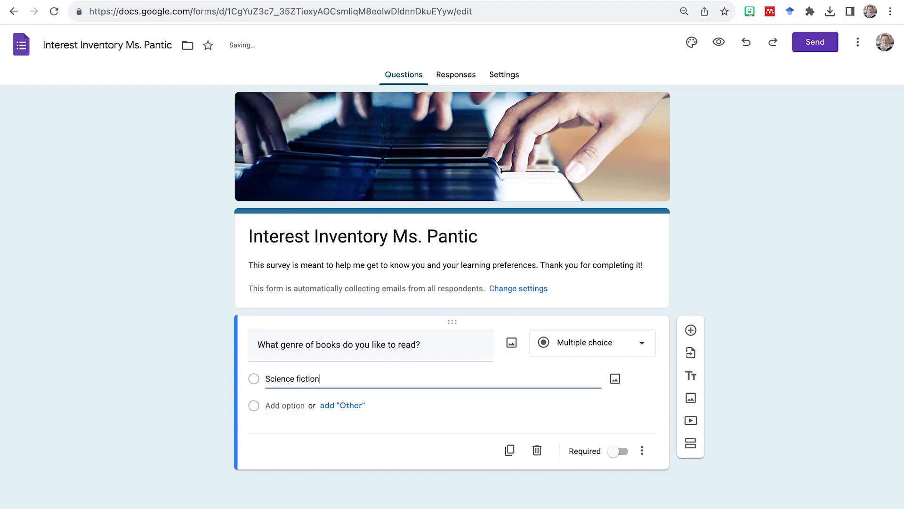
pyautogui.click(287, 405)
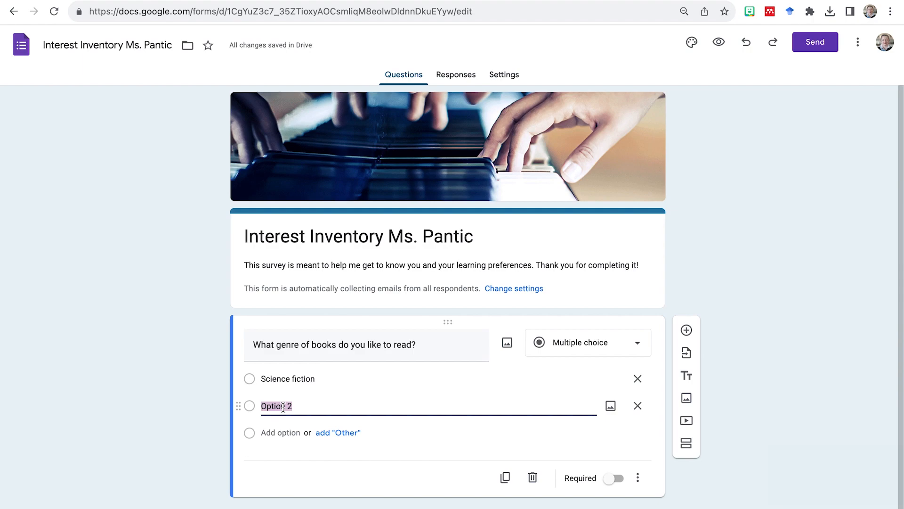
pyautogui.write('Fantasy')
pyautogui.click(281, 432)
pyautogui.write('HIstoric')
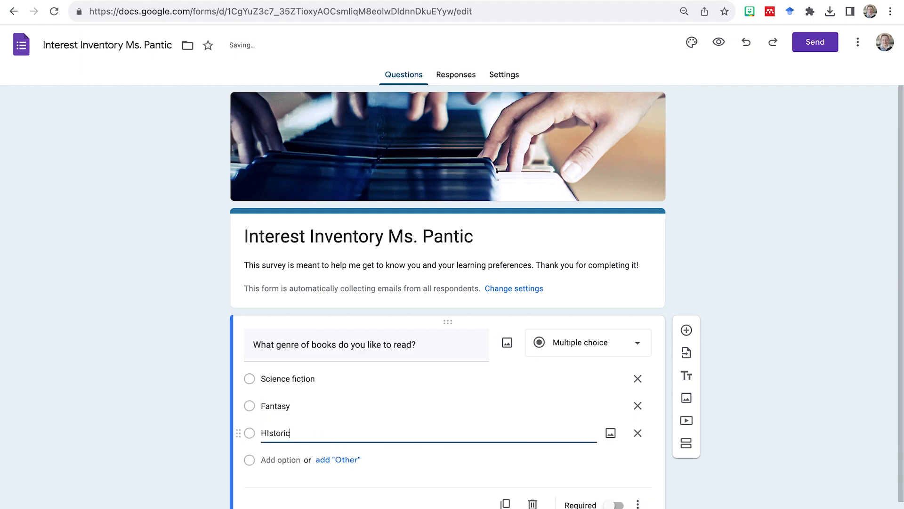
pyautogui.write('al novel')
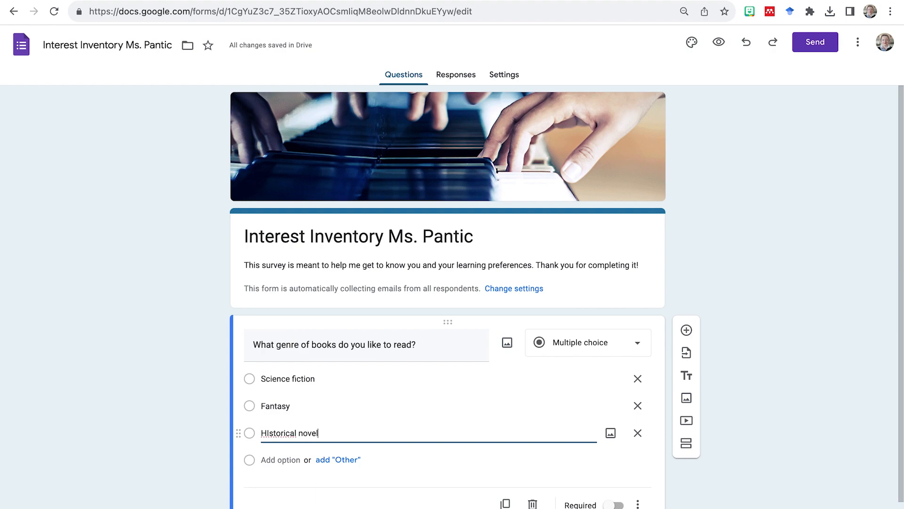
pyautogui.write('s')
pyautogui.click(267, 434)
pyautogui.press('BackSpace')
pyautogui.write('i')
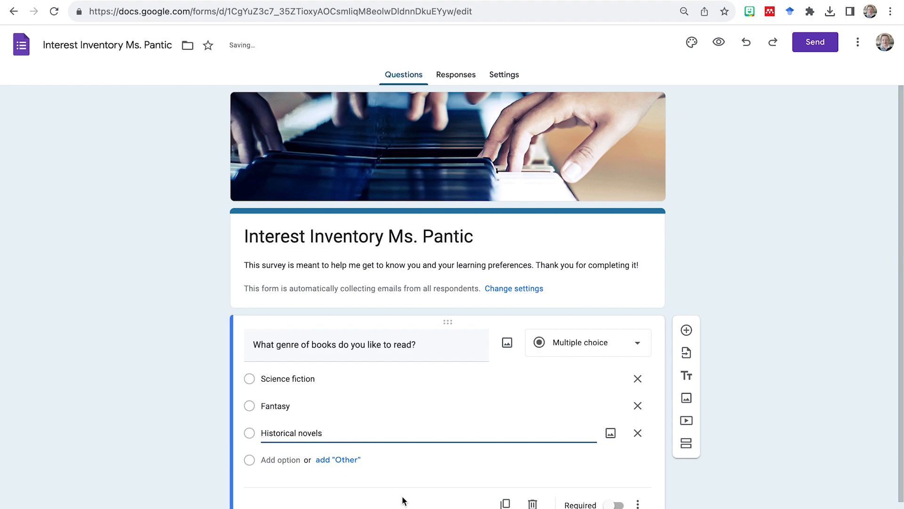
# Make the multiple-choice question about book genres required.
pyautogui.click(478, 475)
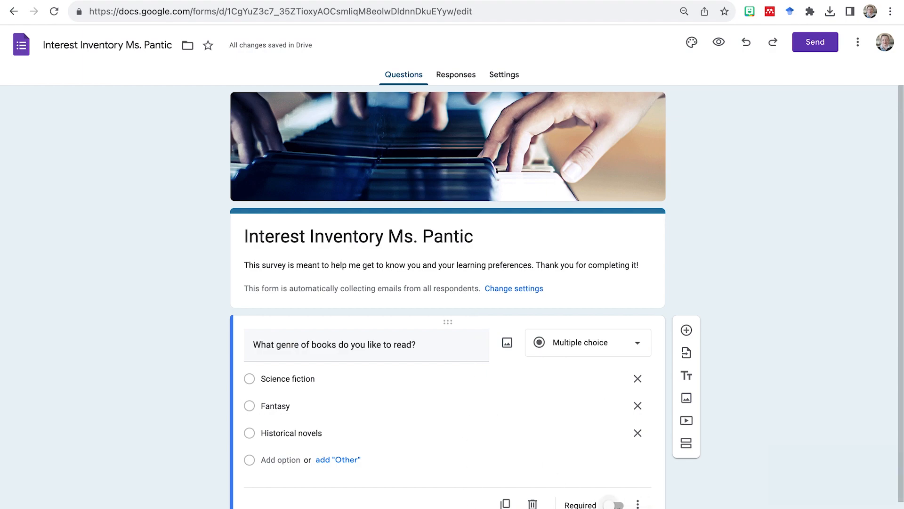
pyautogui.click(612, 505)
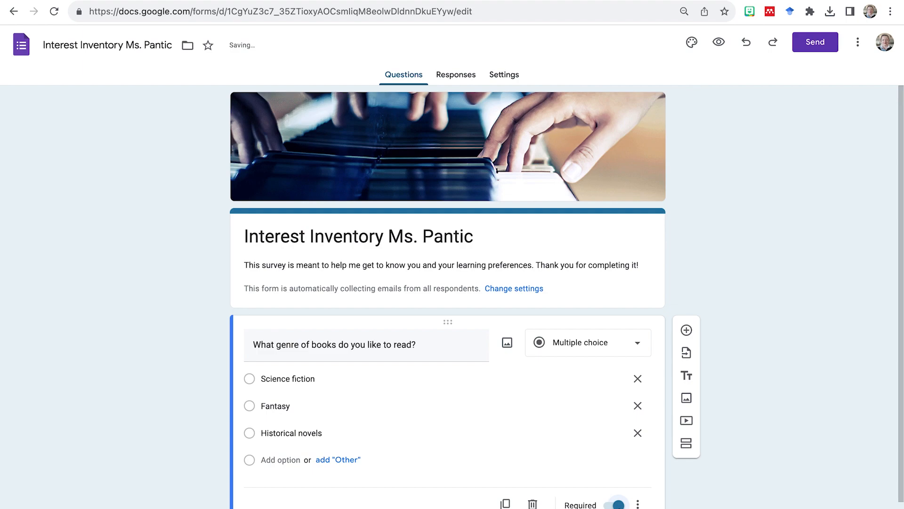
pyautogui.scroll(-1, 447, 296)
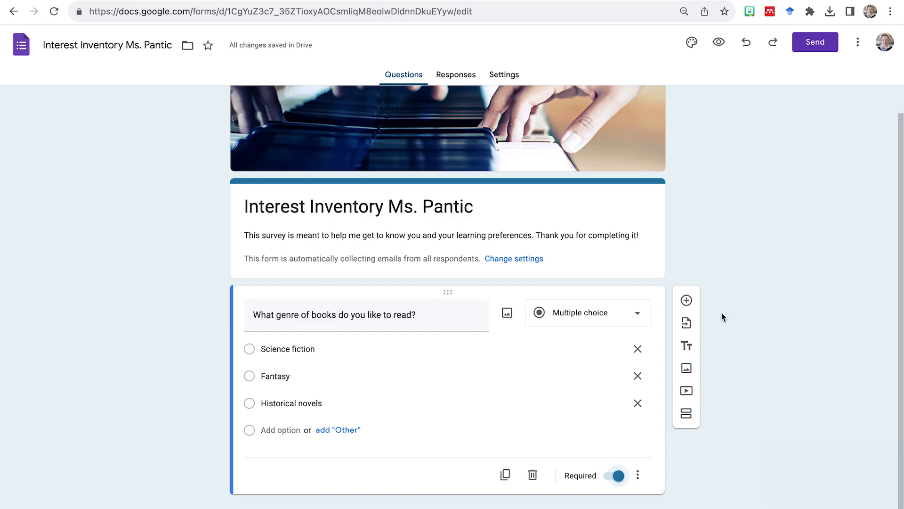
# Choose to send the form by link and copy its full, unshortened URL to the clipboard.
pyautogui.scroll(1, 772, 224)
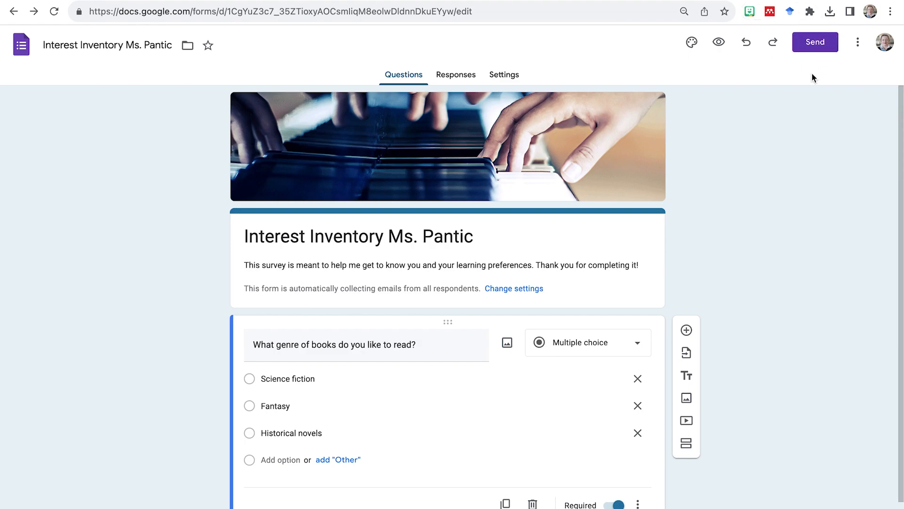
pyautogui.click(817, 40)
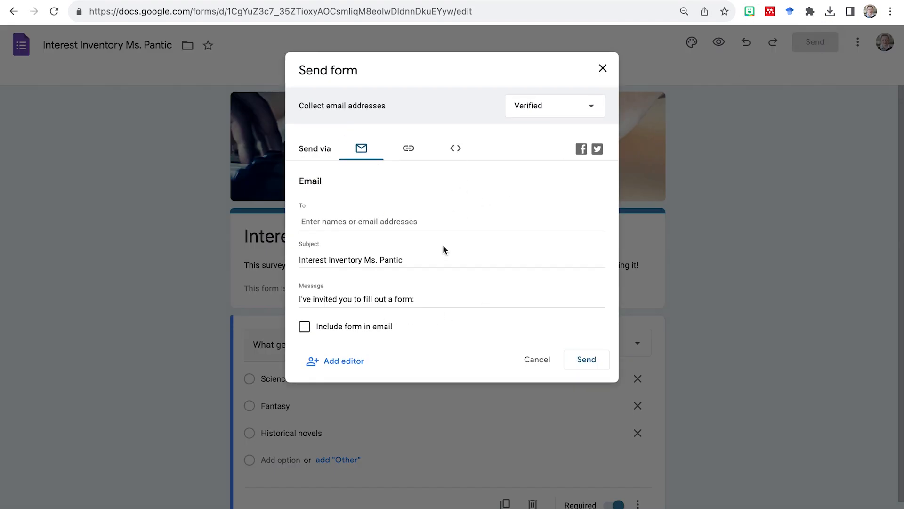
pyautogui.click(409, 149)
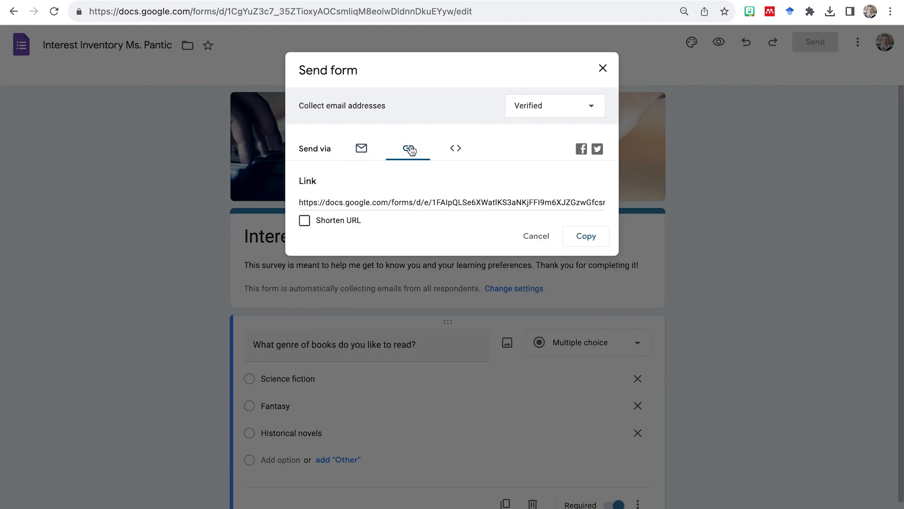
pyautogui.click(410, 206)
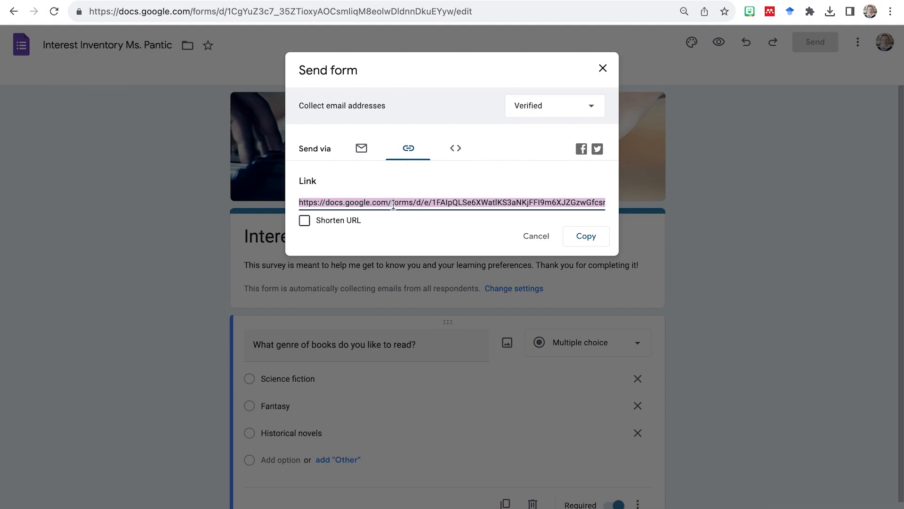
pyautogui.click(578, 237)
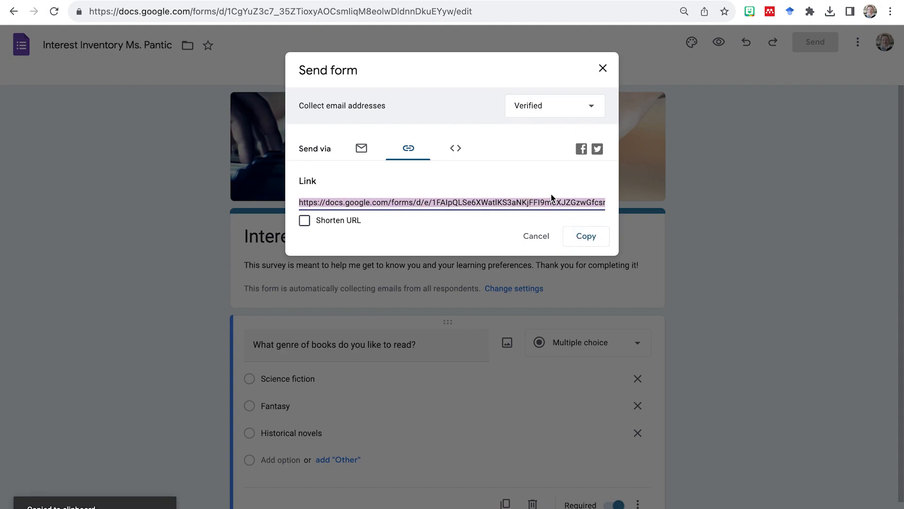